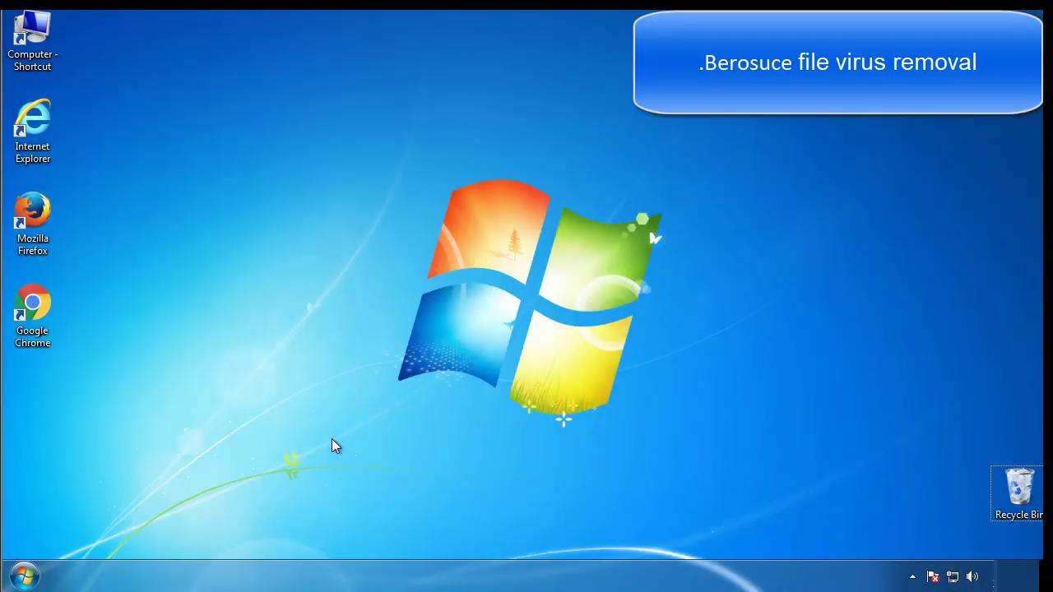
- Launch msconfig and enable Safe boot with the Minimal option on the Boot tab
click(35, 574)
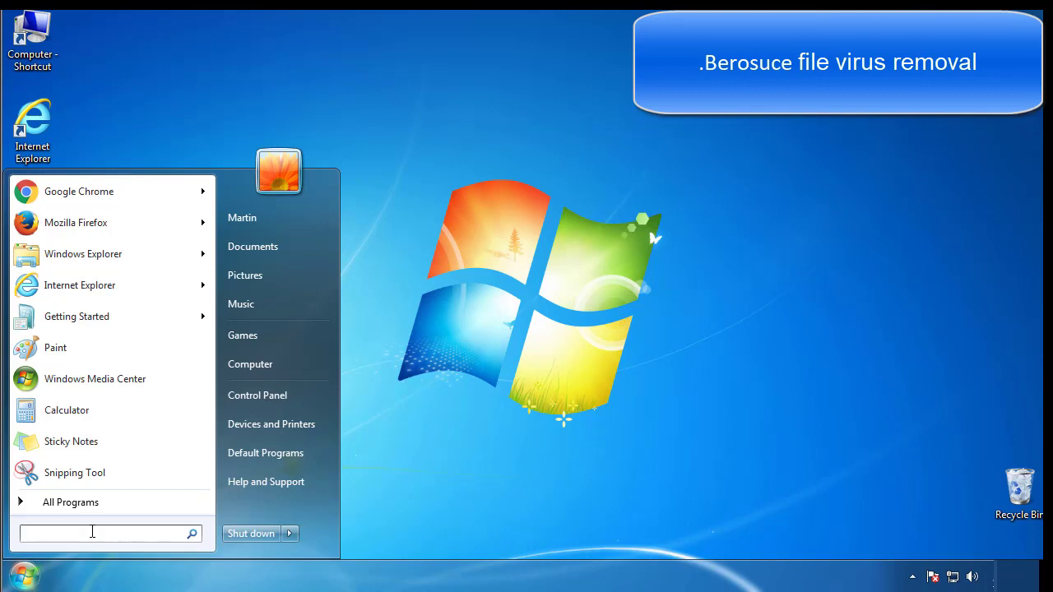
text(msconfig)
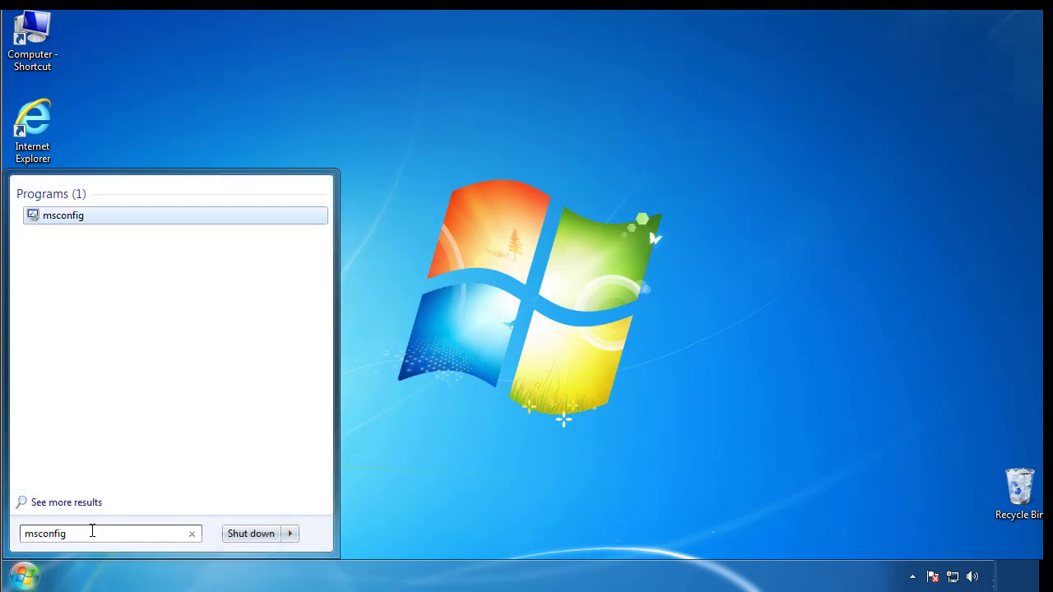
key(Return)
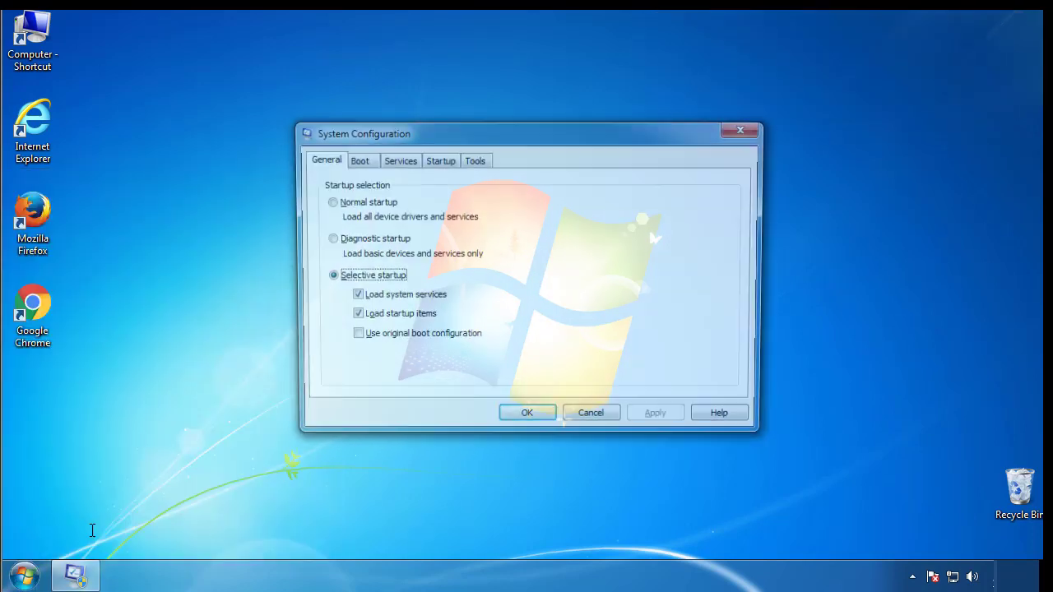
click(355, 160)
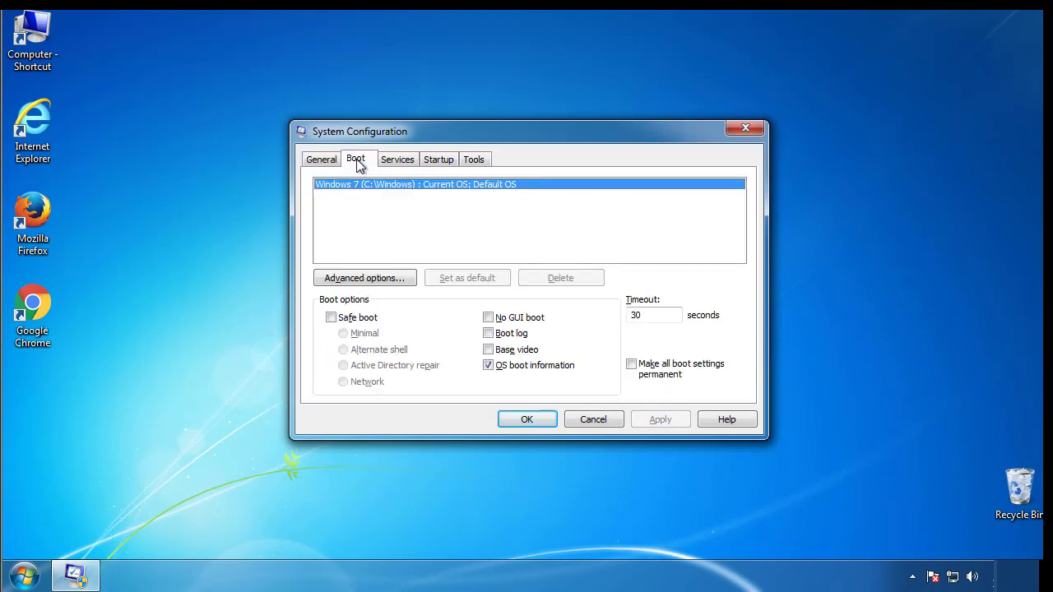
click(331, 317)
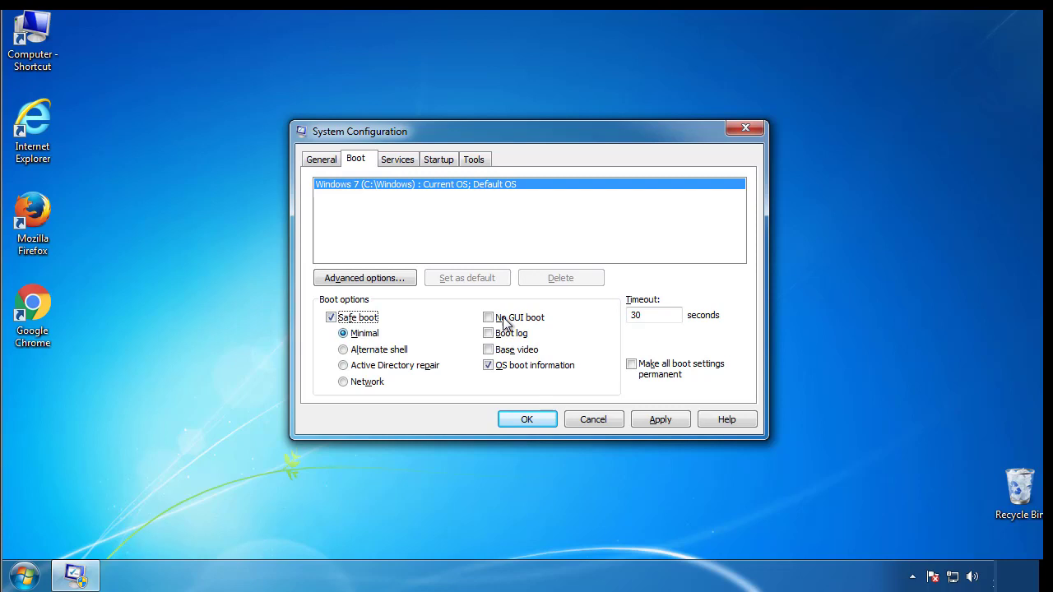
click(533, 420)
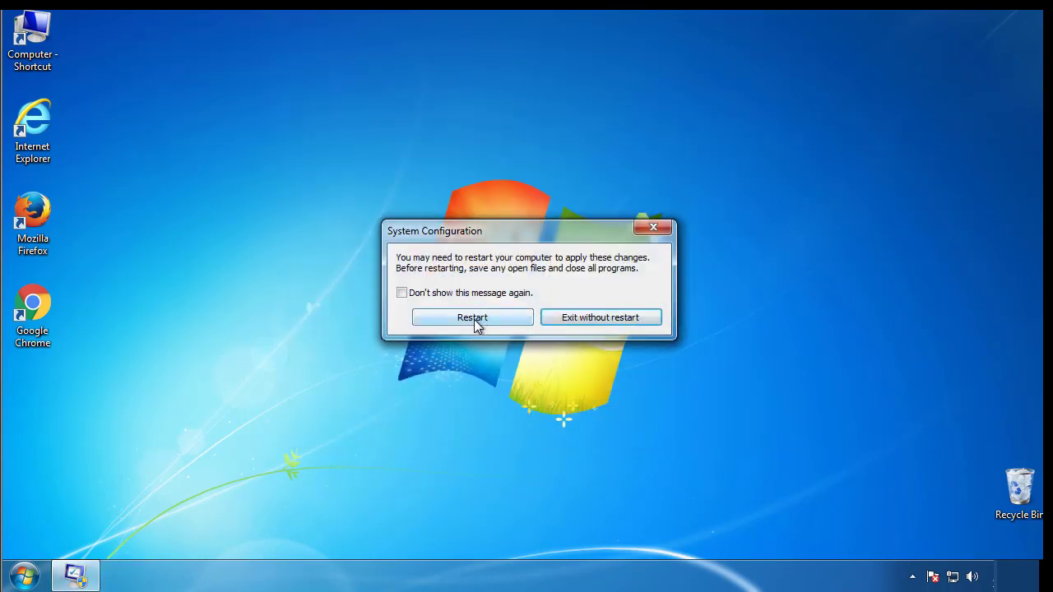
- Restart into Safe Mode, then set Folder Options to show hidden files, folders and drives
click(475, 320)
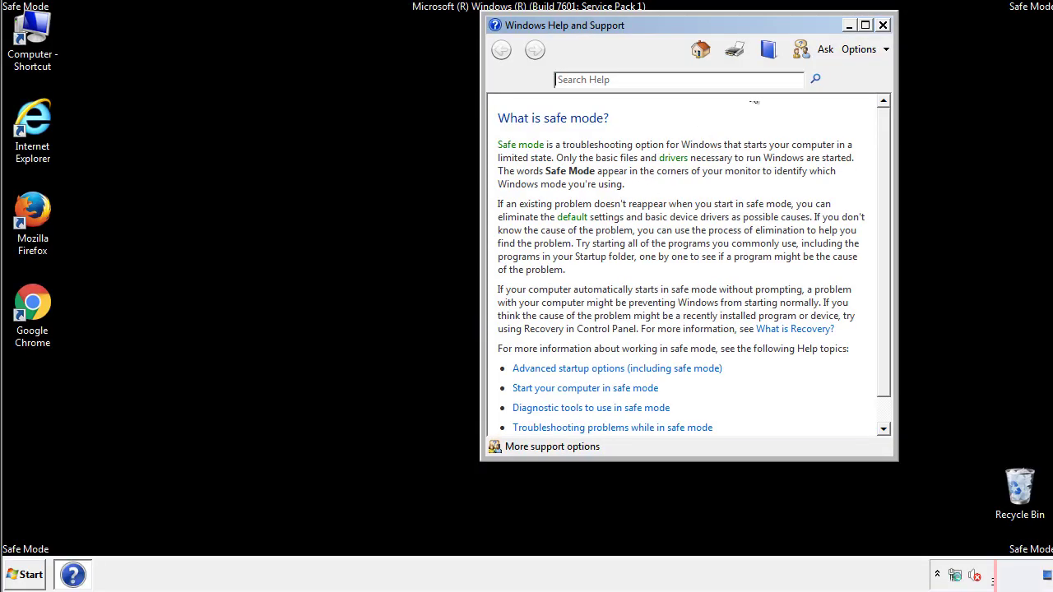
click(882, 25)
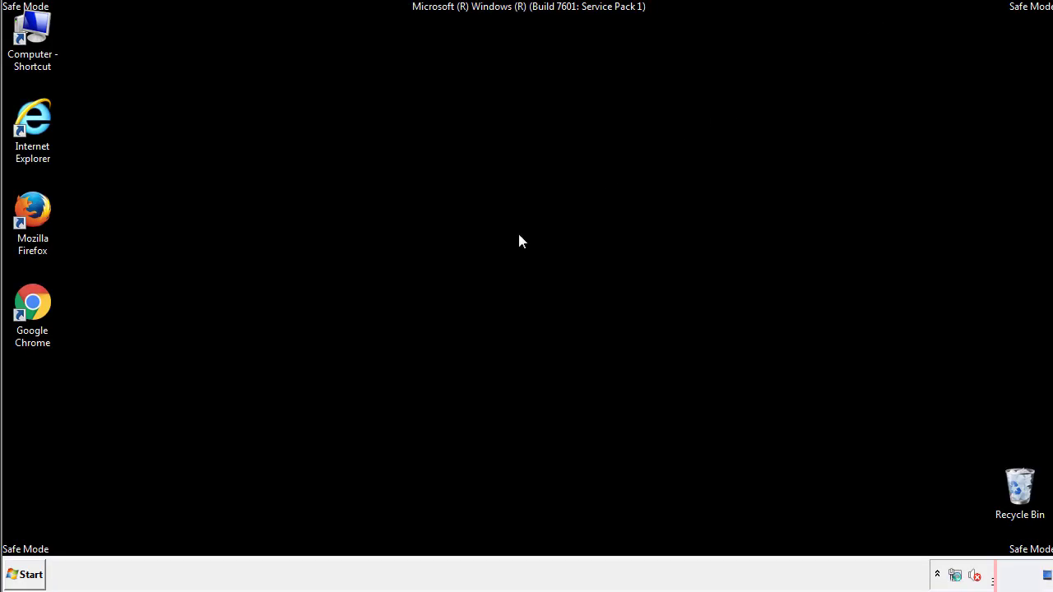
click(31, 573)
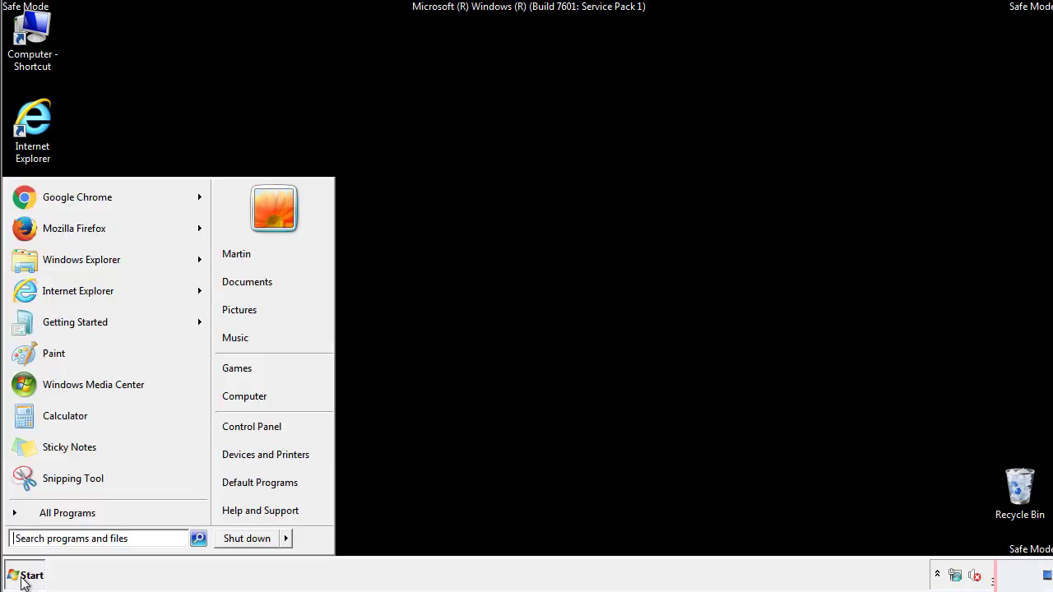
click(263, 425)
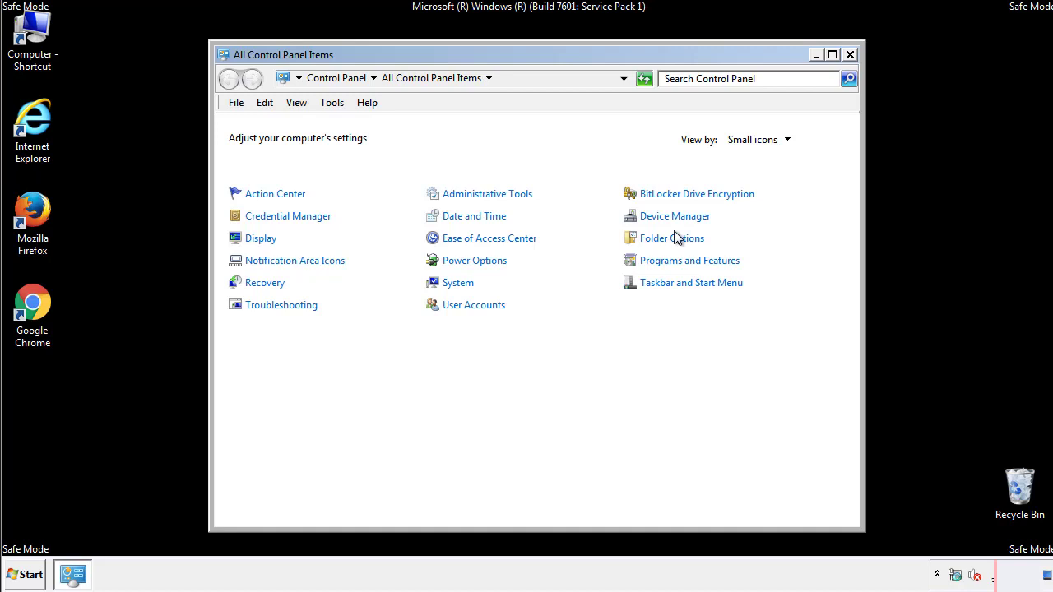
click(675, 240)
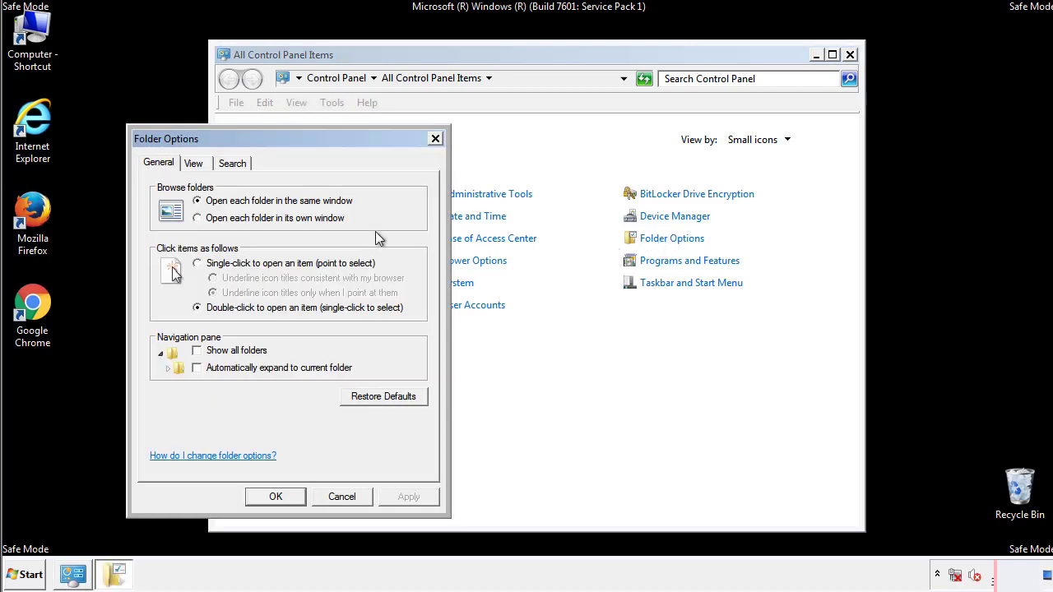
click(196, 166)
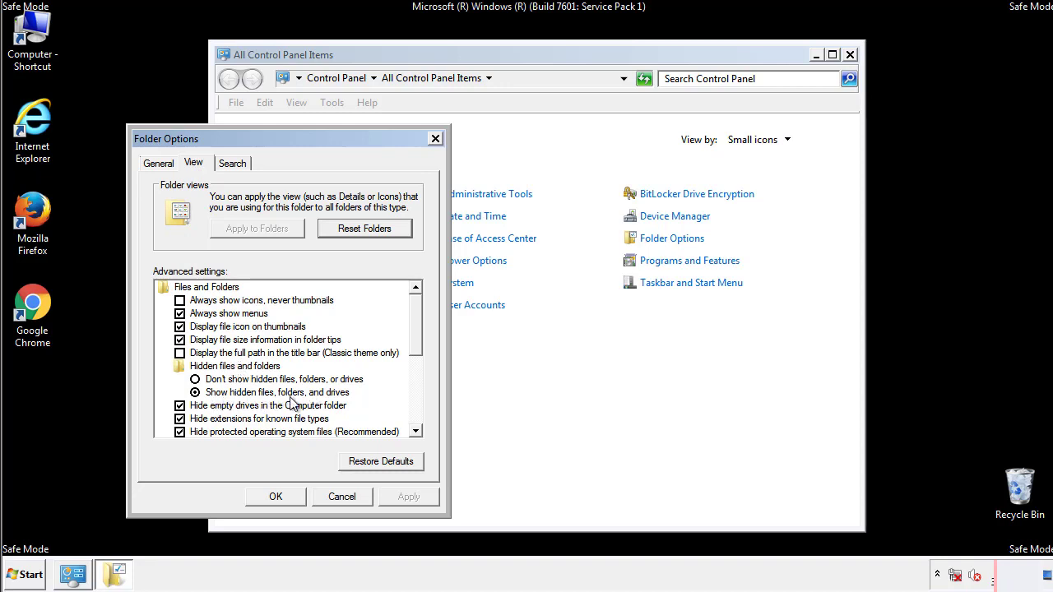
click(283, 494)
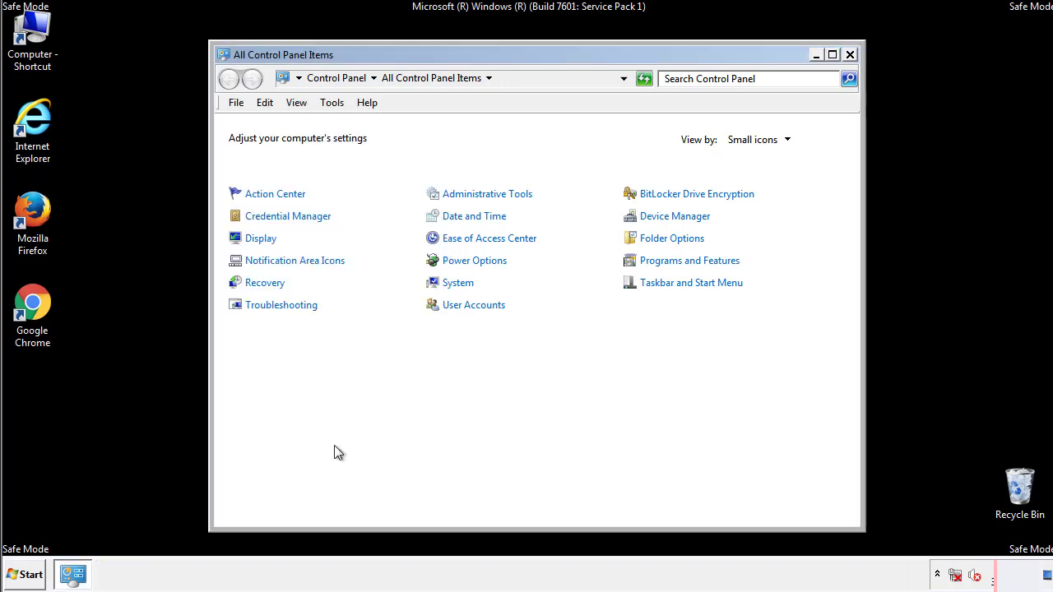
click(850, 54)
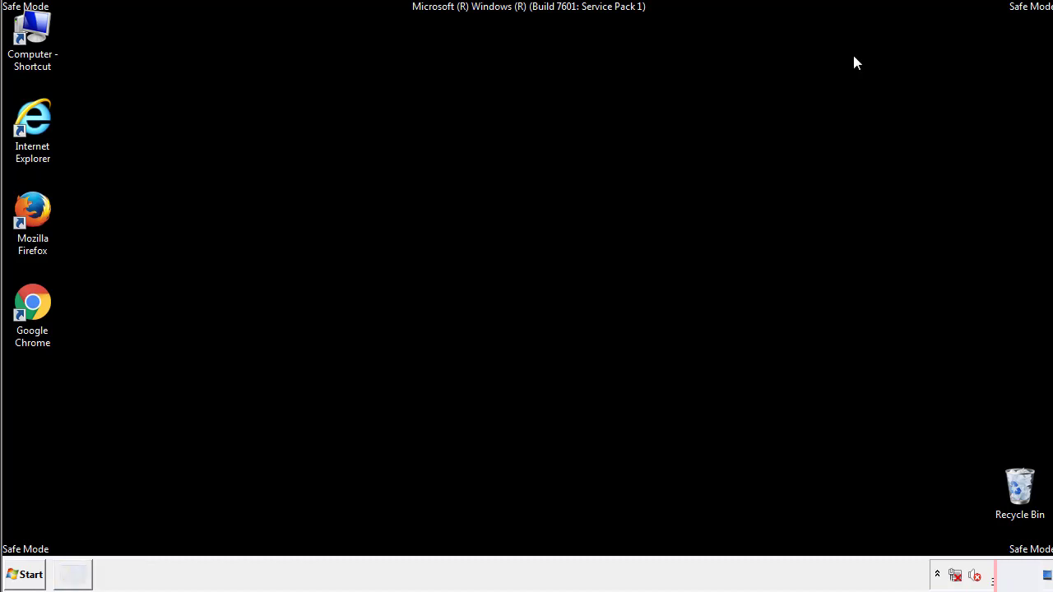
- Browse from Computer through C:\Windows\System32\drivers into the etc folder
double_click(41, 29)
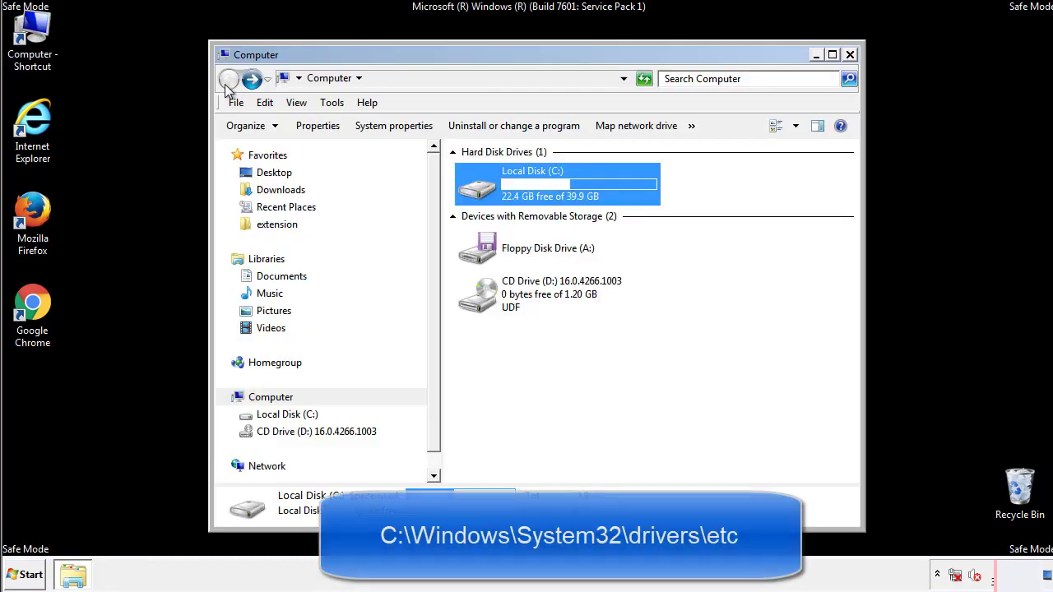
double_click(481, 187)
click(481, 302)
double_click(481, 302)
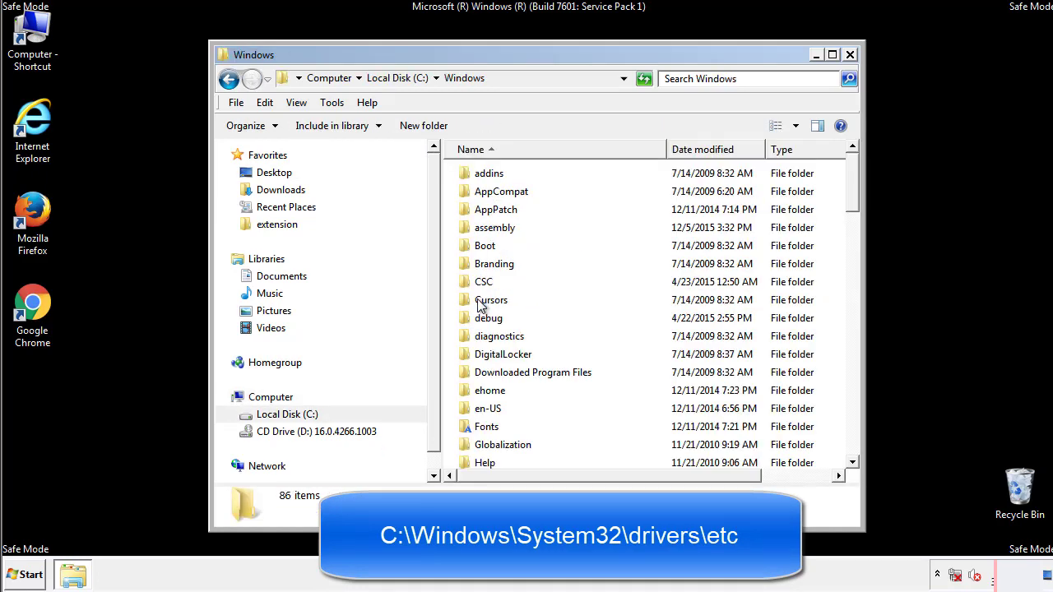
scroll(485, 365, down, 2)
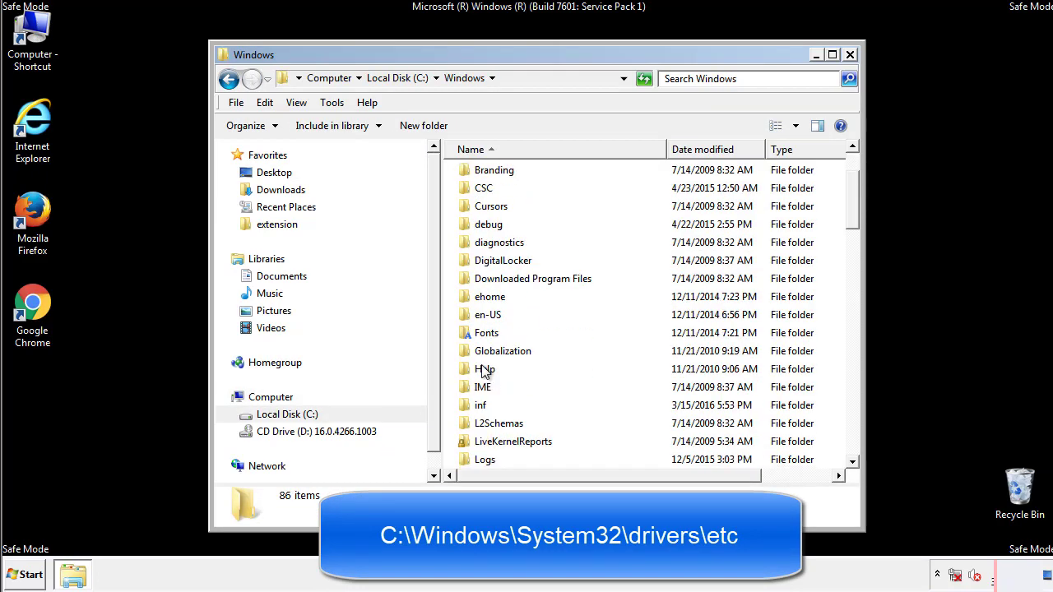
scroll(485, 372, down, 7)
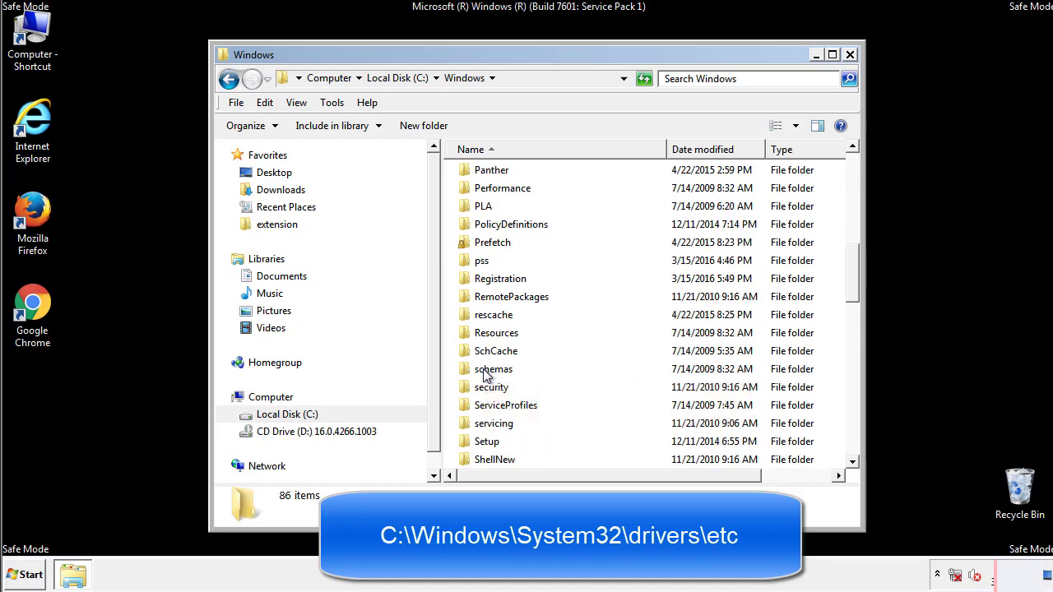
scroll(484, 372, down, 2)
double_click(496, 425)
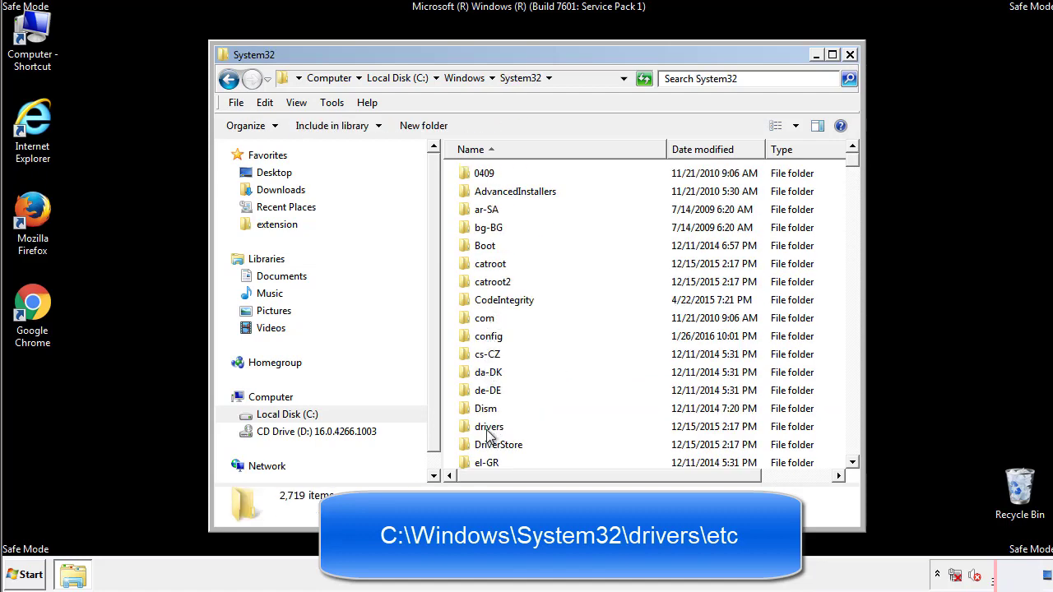
double_click(490, 429)
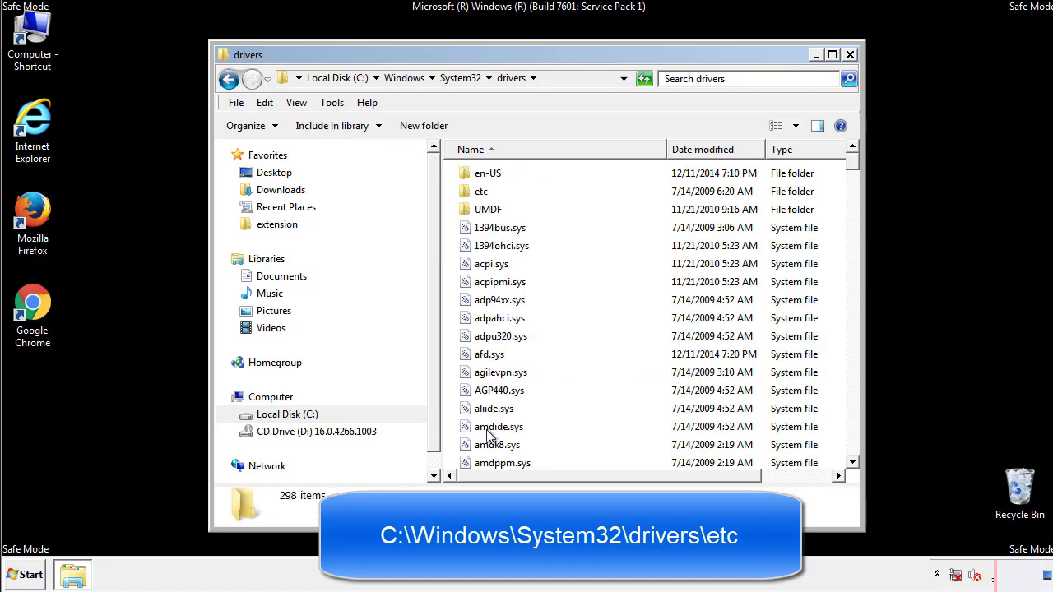
double_click(474, 194)
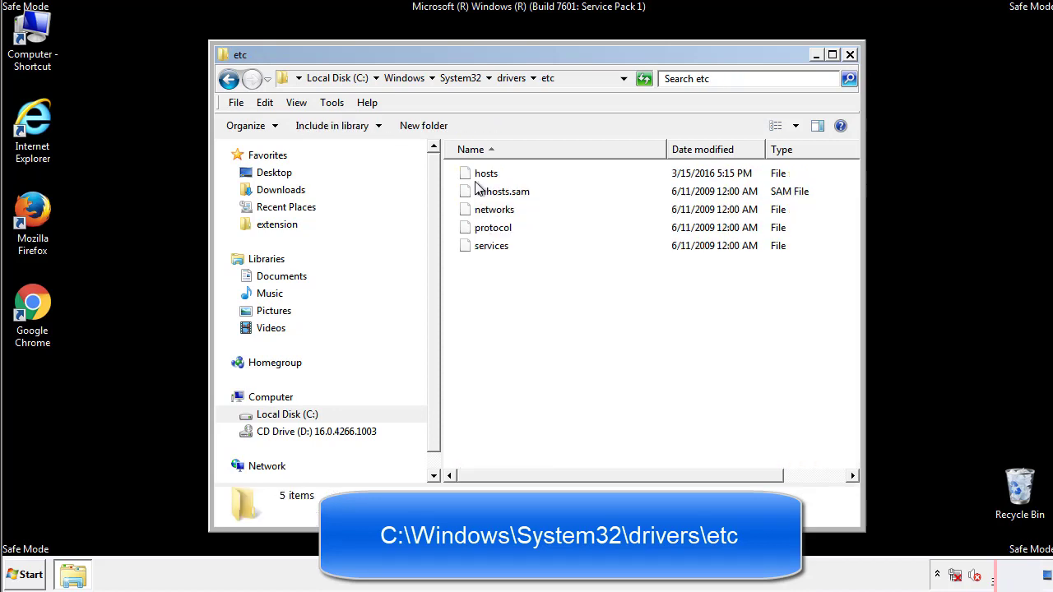
- Open the hosts file in Notepad
double_click(479, 176)
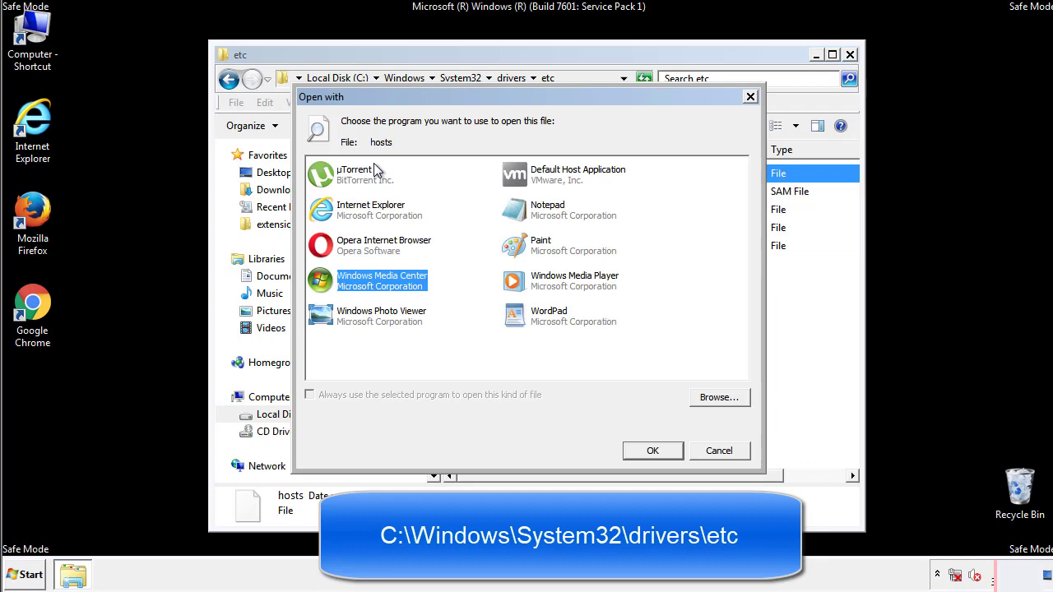
click(532, 215)
click(649, 448)
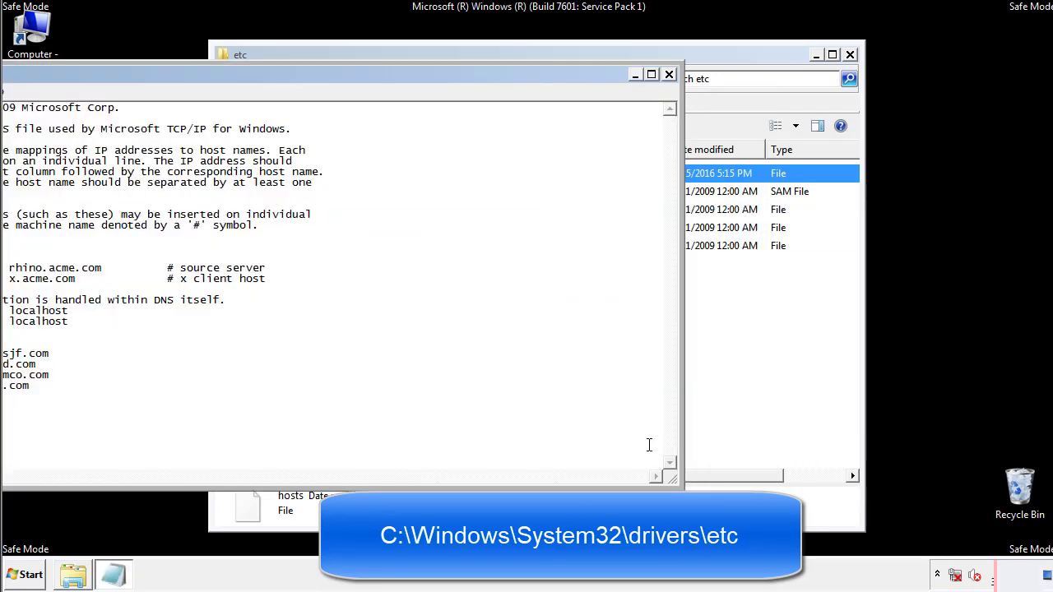
drag(430, 74, 670, 89)
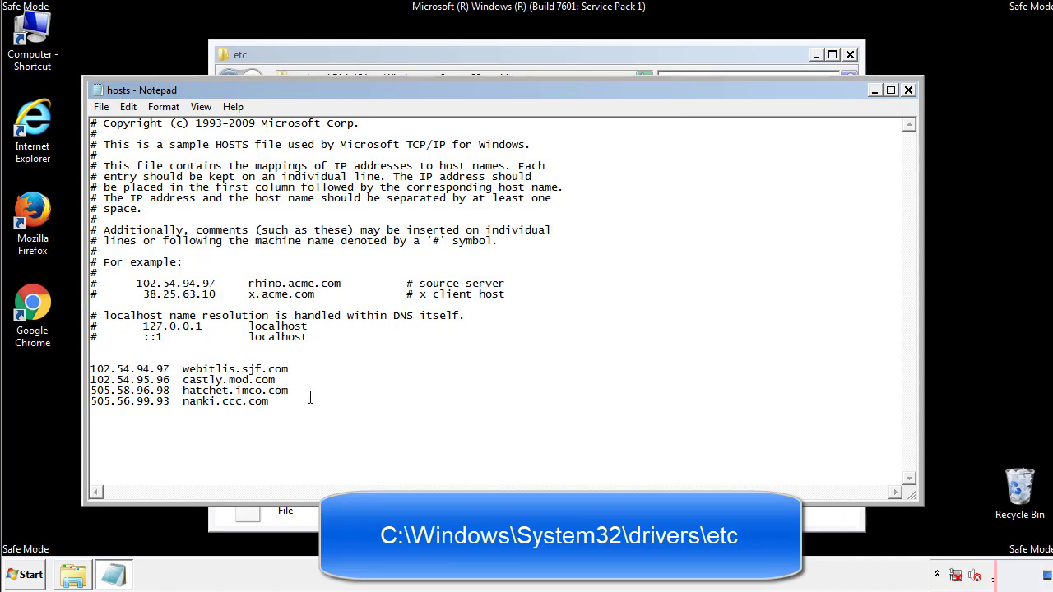
- Delete the four added host entries, save hosts, and refresh the etc folder
drag(294, 403, 90, 368)
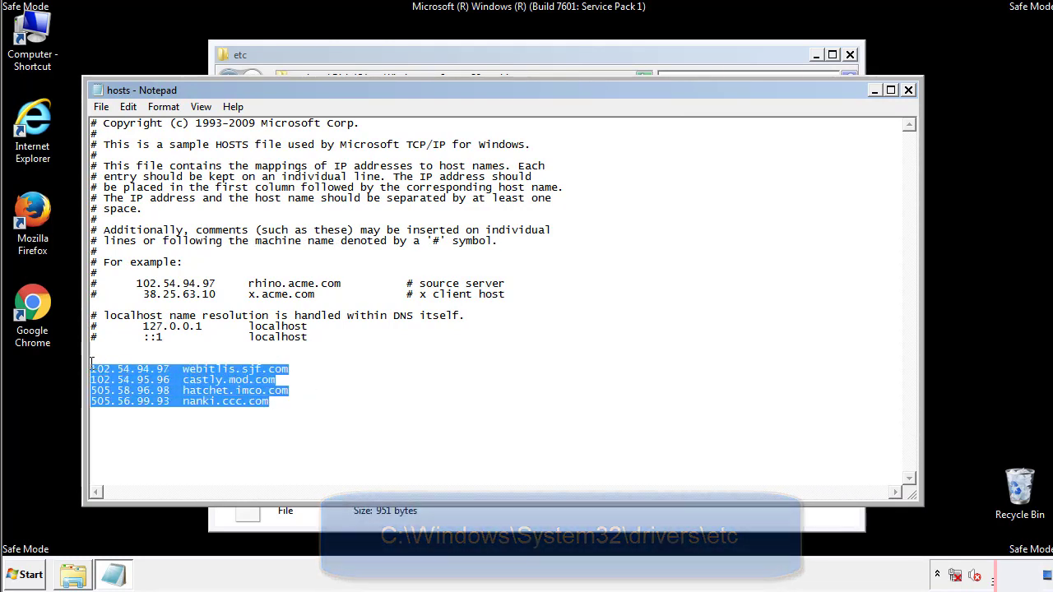
key(Delete)
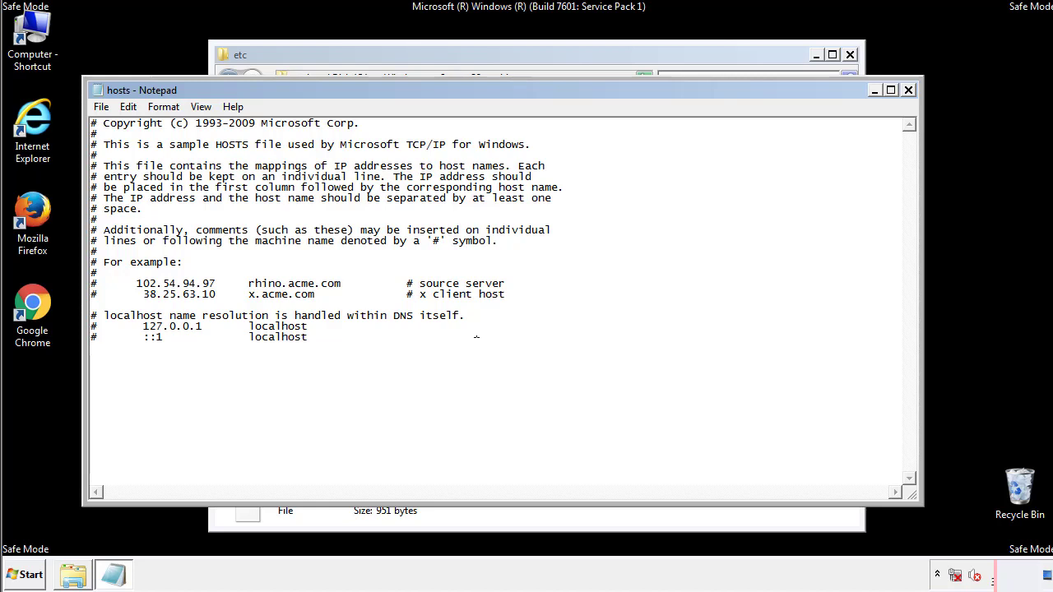
click(909, 91)
click(465, 300)
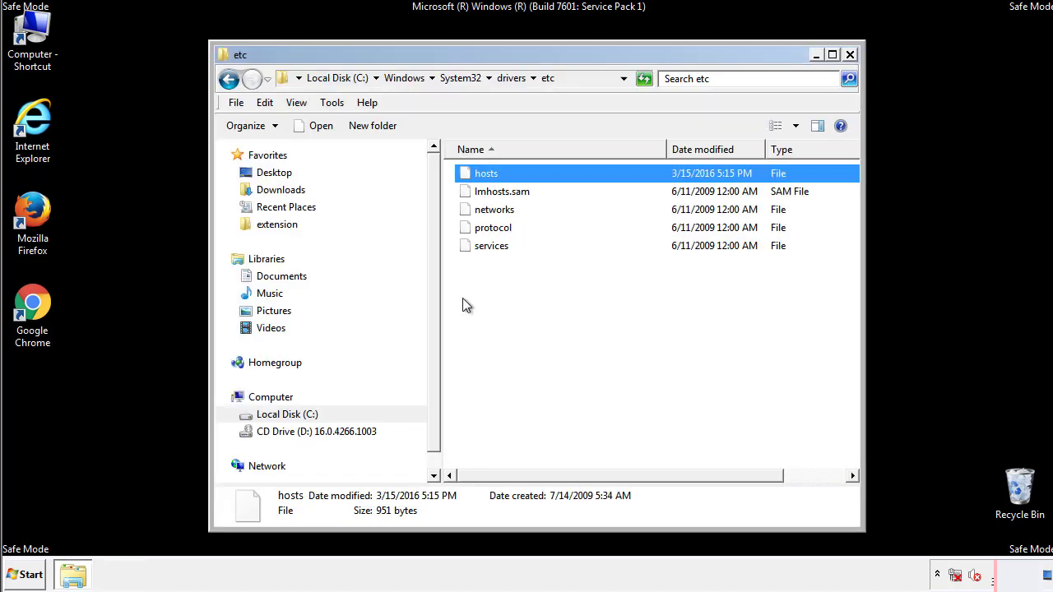
click(462, 306)
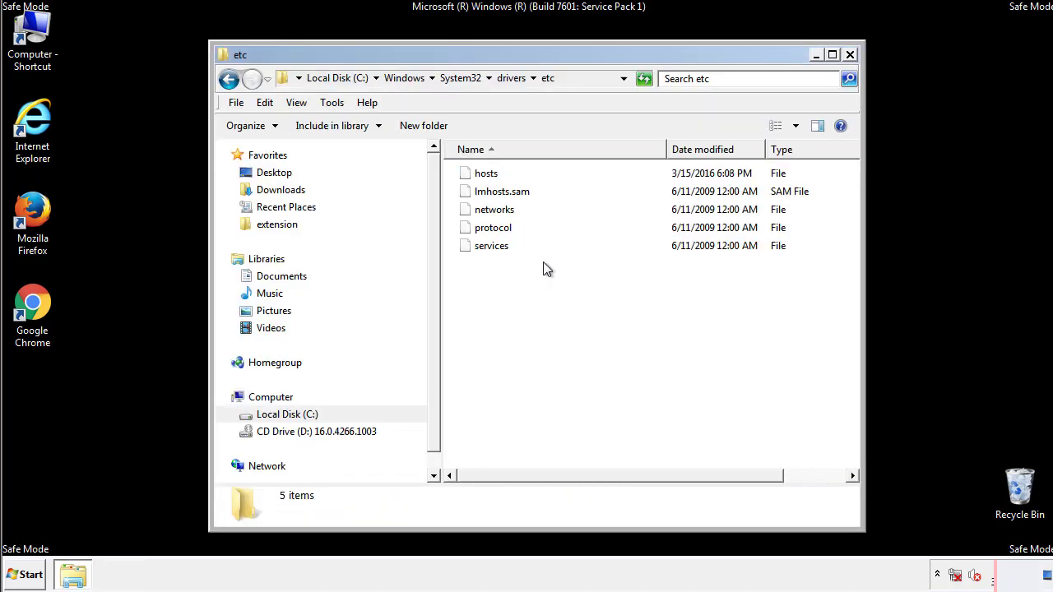
- Close the etc window and open the Startup folder from All Programs
click(850, 55)
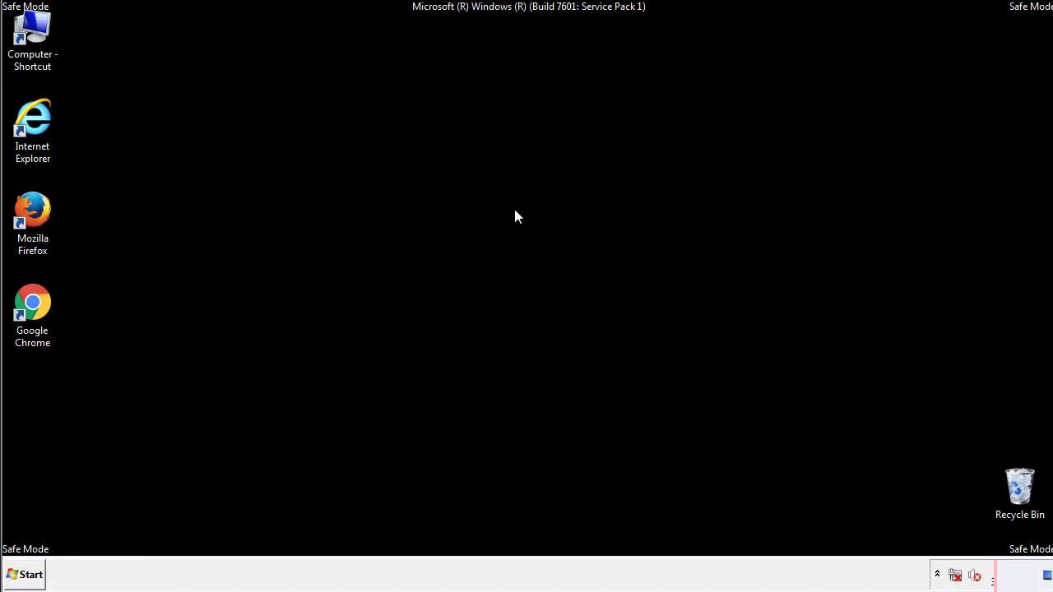
click(29, 574)
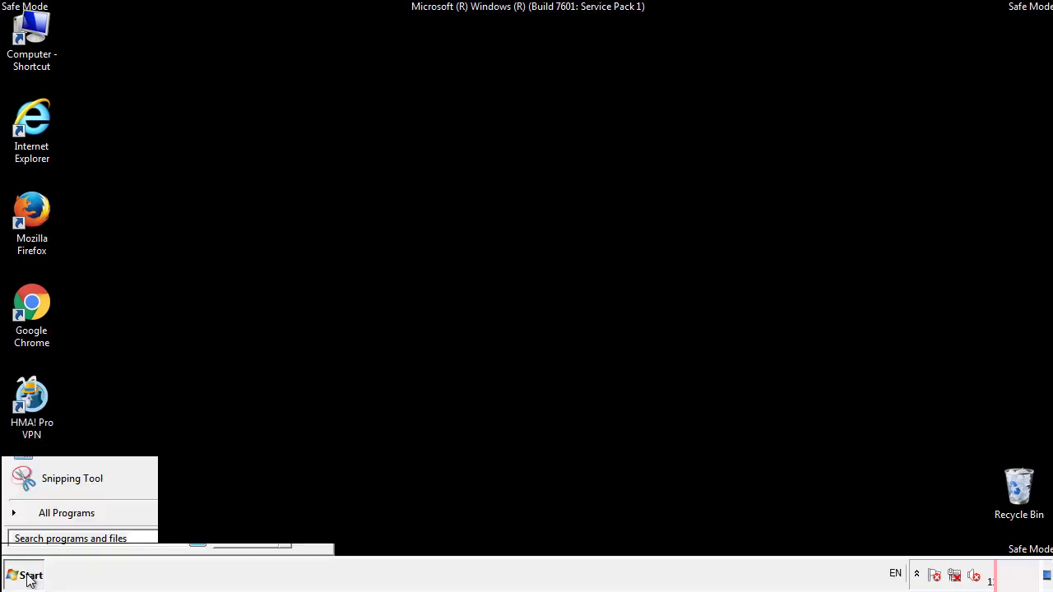
click(47, 519)
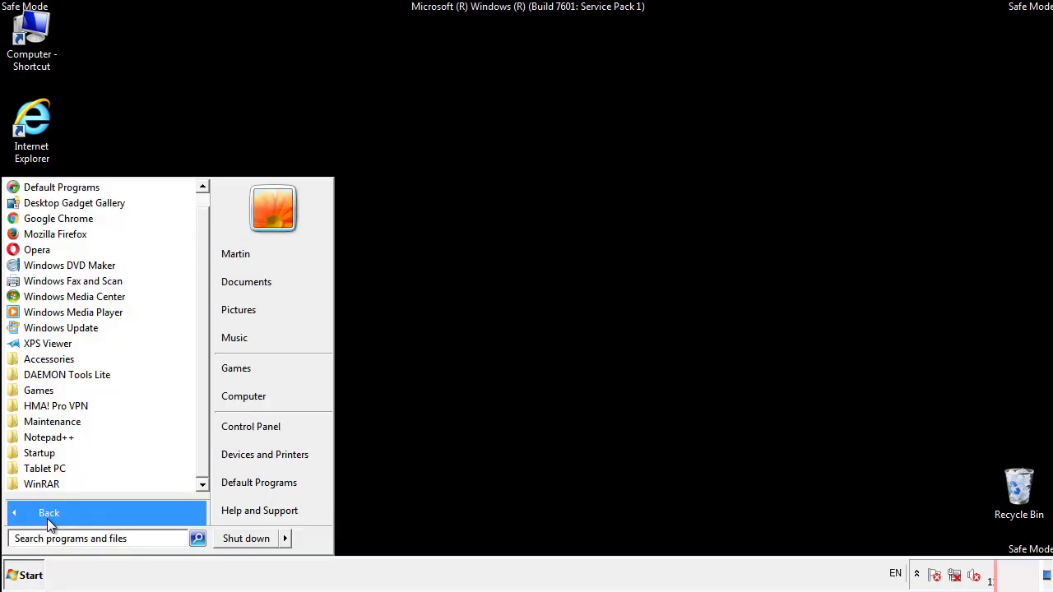
right_click(41, 451)
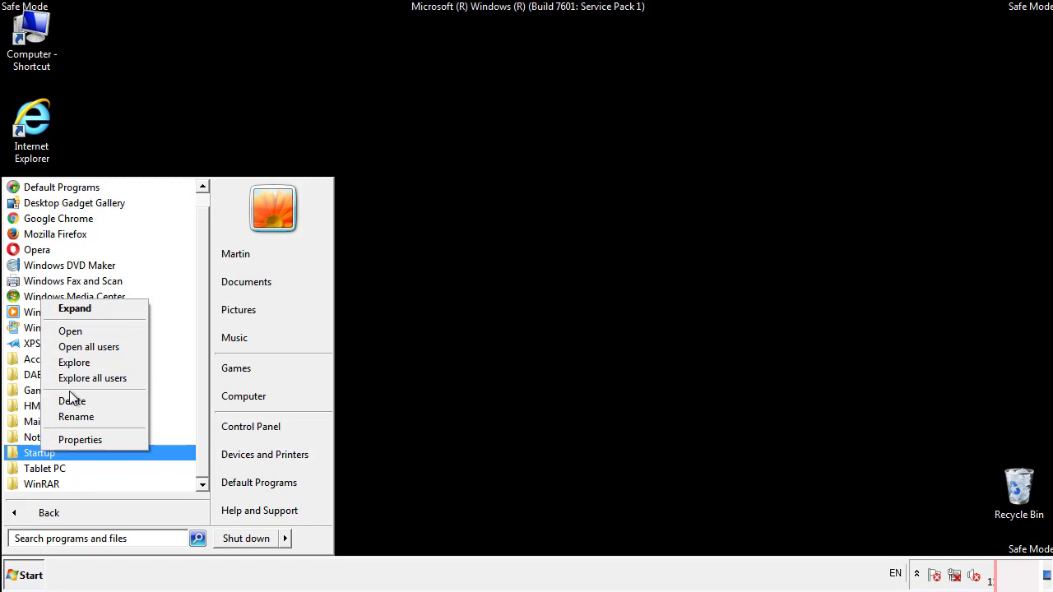
click(80, 330)
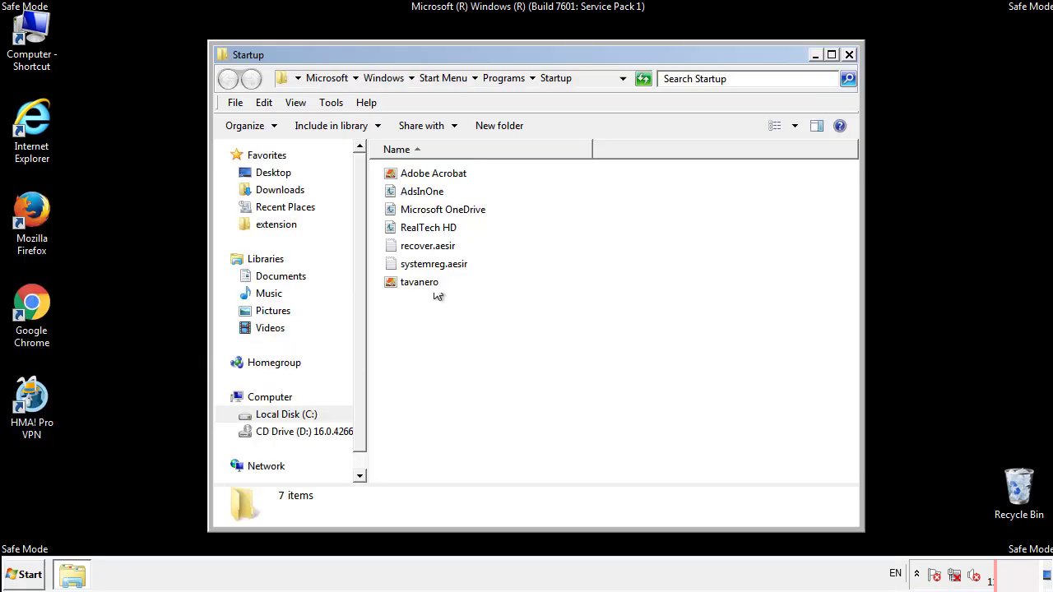
- Delete AdsInOne, recover.aesir, systemreg.aesir and tavanero from the Startup folder
click(428, 194)
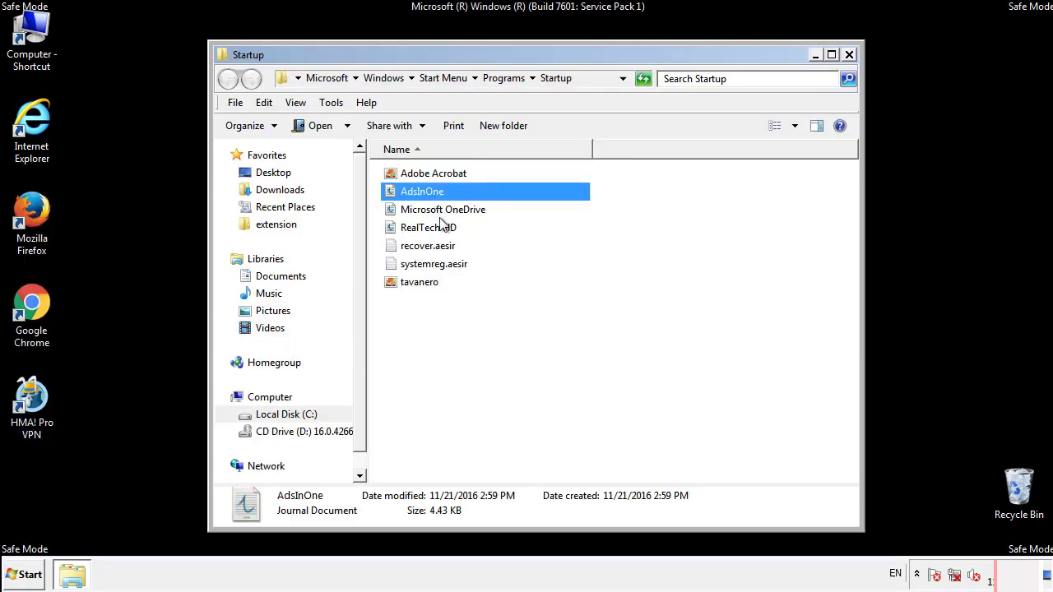
ctrl+click(428, 248)
ctrl+click(436, 263)
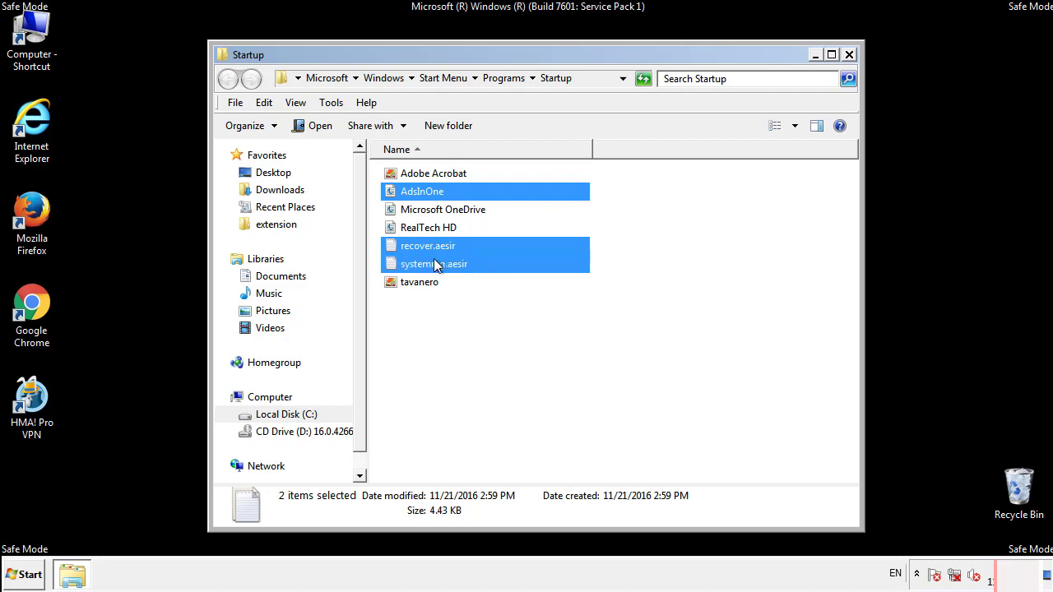
ctrl+click(421, 283)
right_click(416, 282)
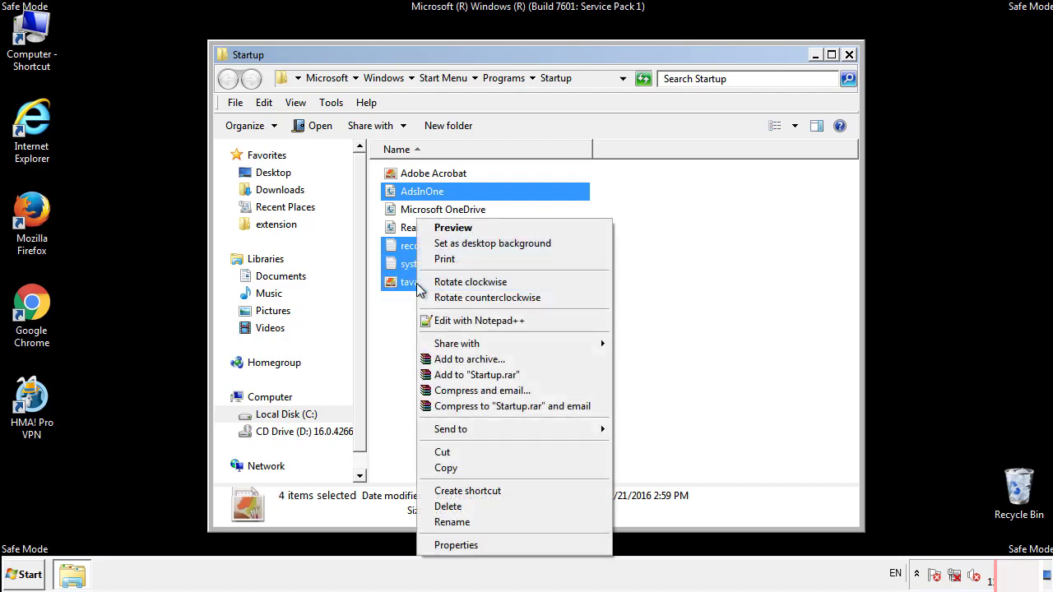
click(445, 506)
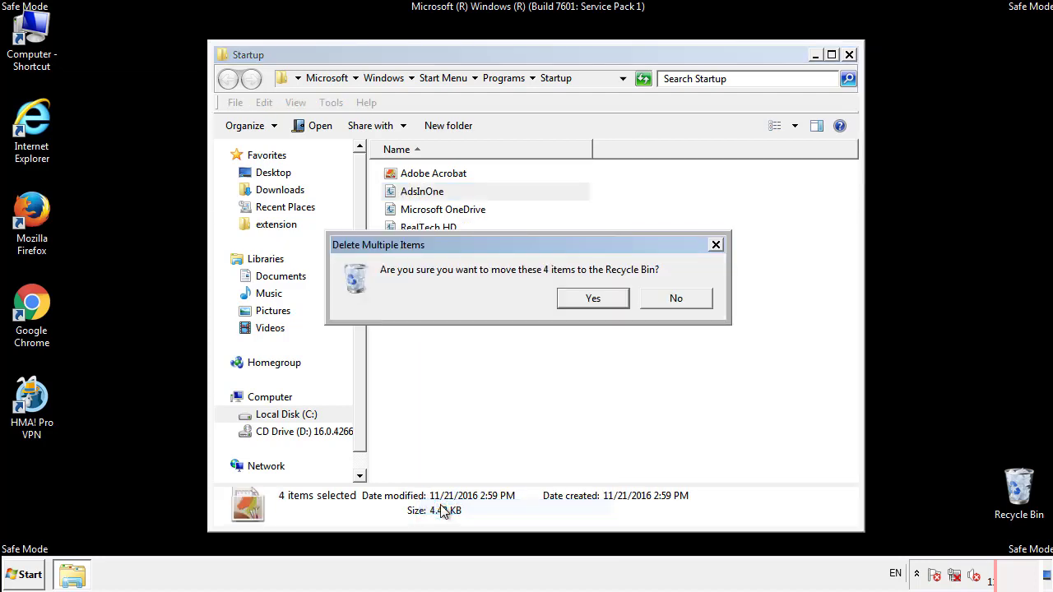
click(583, 300)
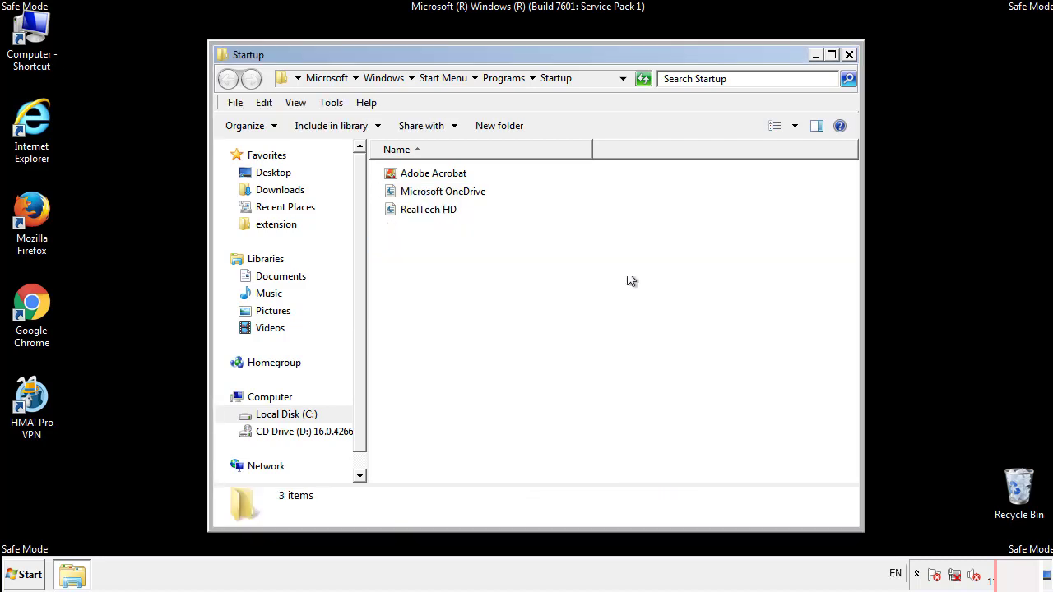
click(852, 65)
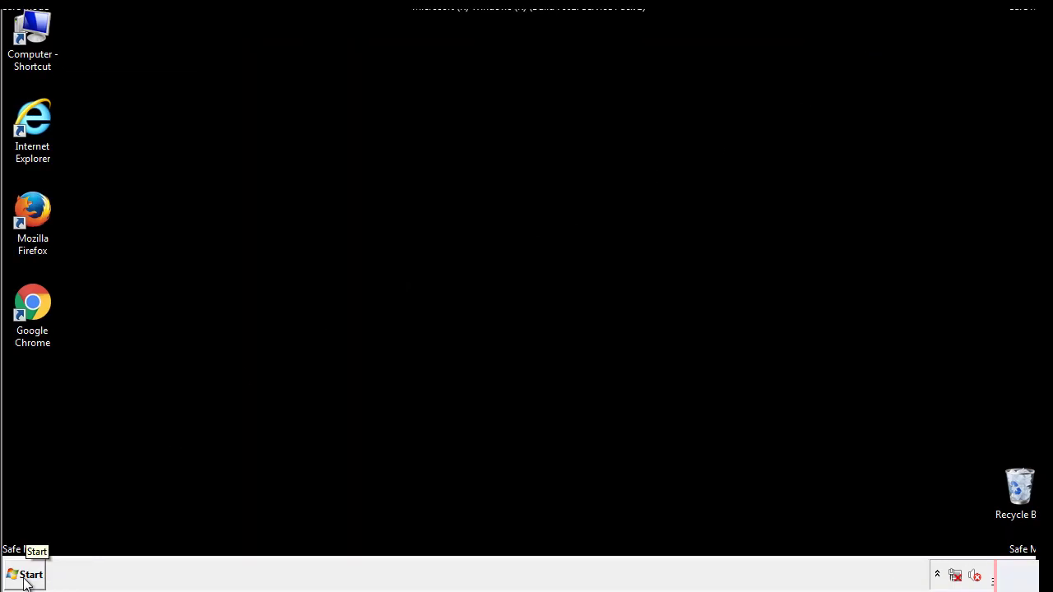
click(25, 580)
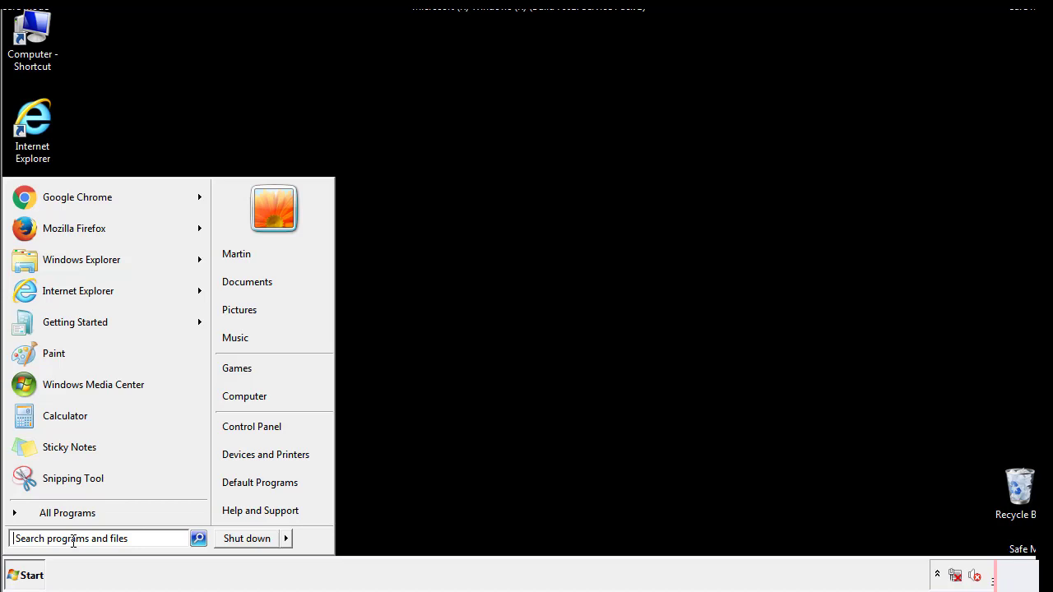
- Launch regedit and expand HKEY_LOCAL_MACHINE\SOFTWARE\Microsoft\Windows\CurrentVersion
text(reged)
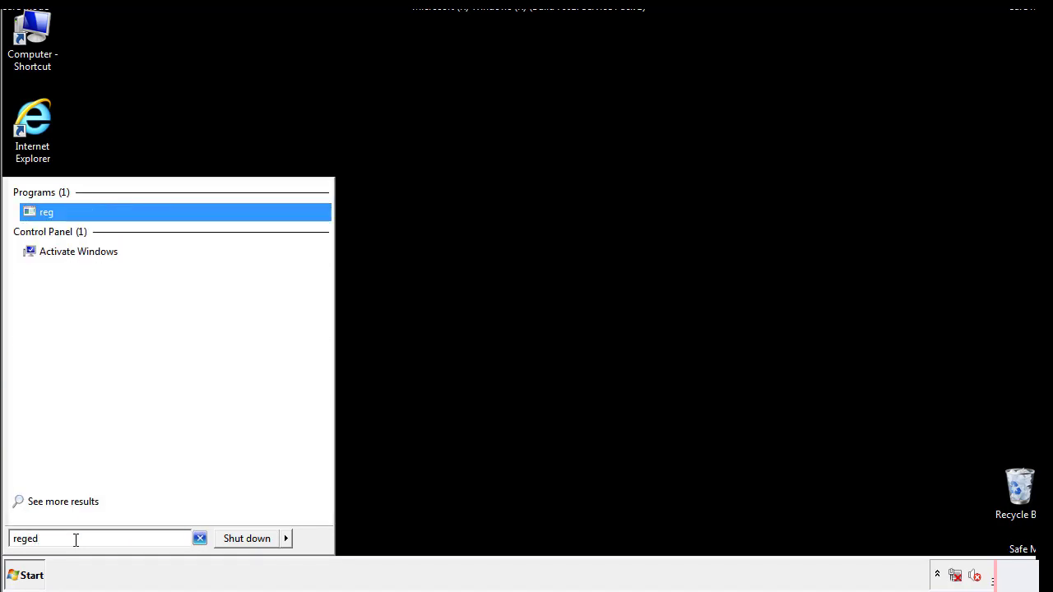
text(it)
key(Return)
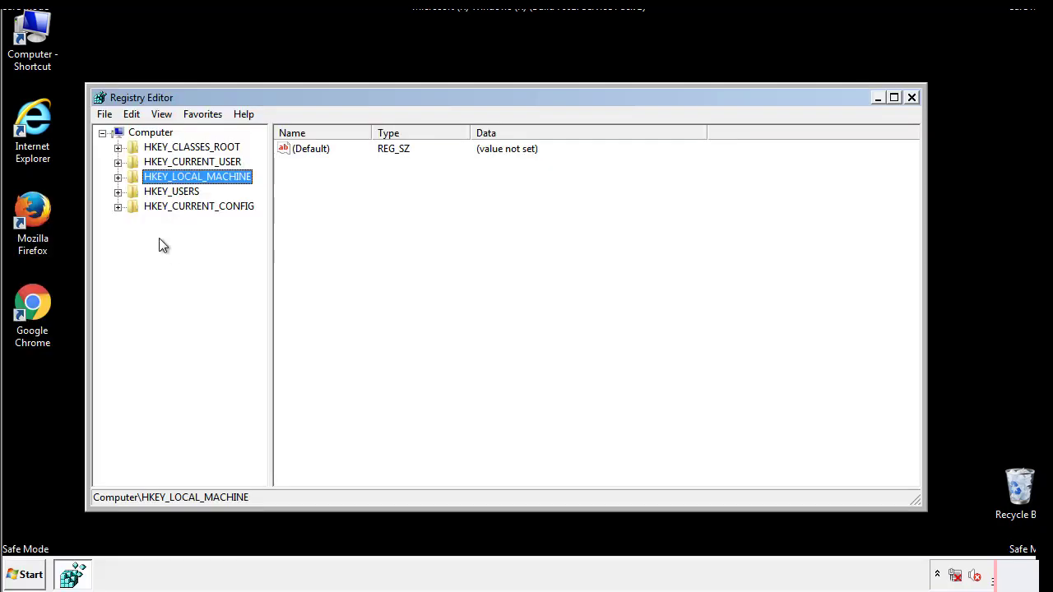
click(118, 178)
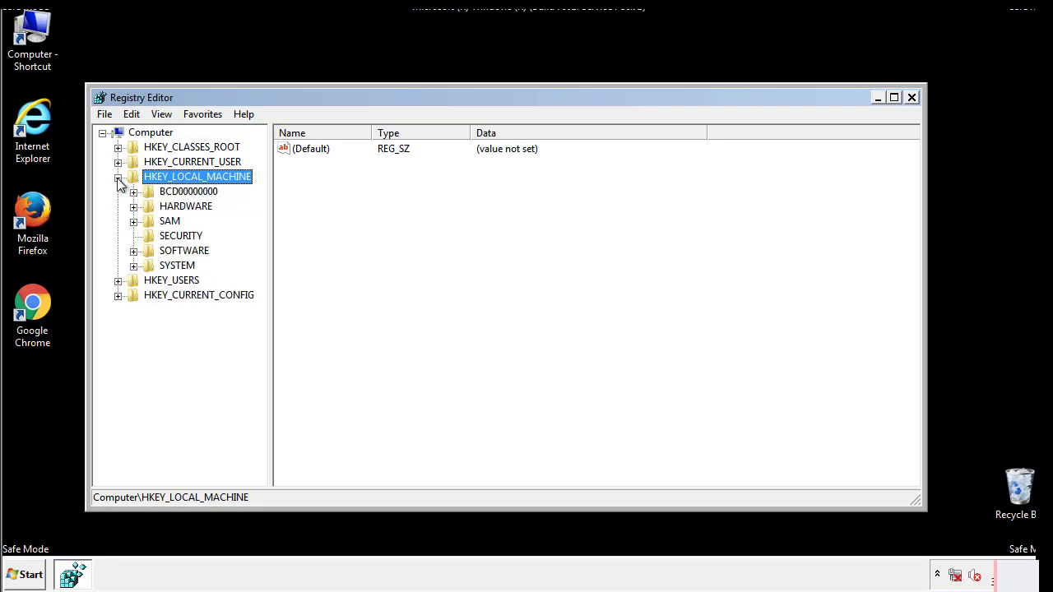
click(133, 252)
drag(259, 243, 261, 274)
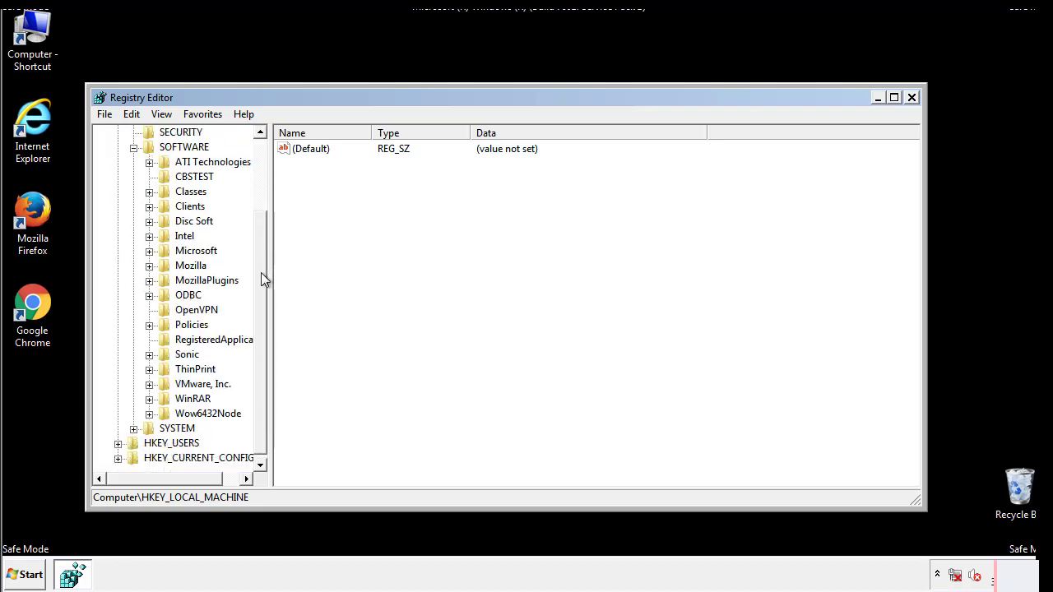
click(149, 251)
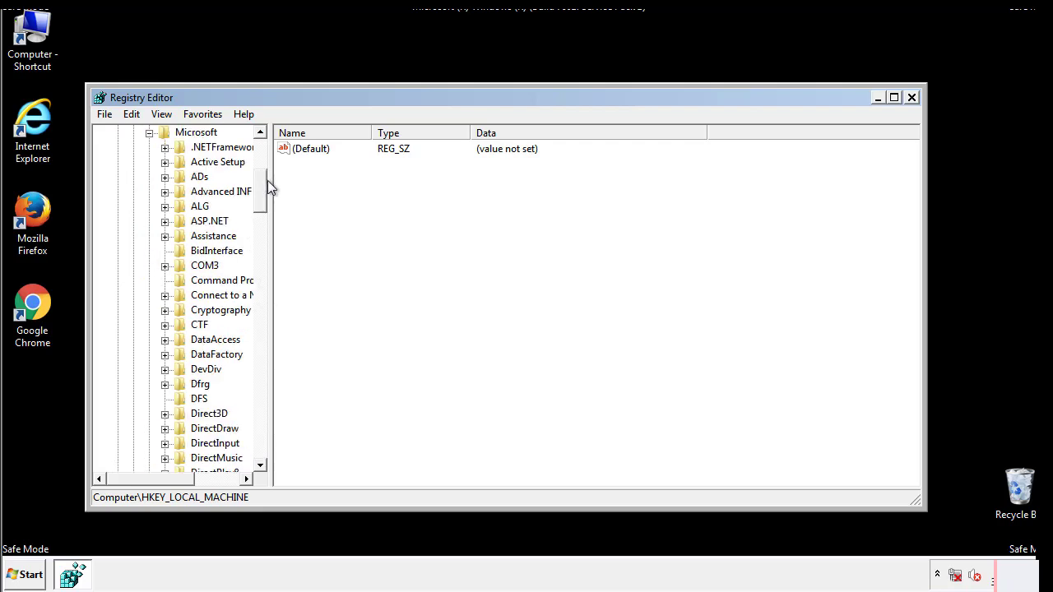
mouse_move(259, 204)
mouse_down()
mouse_move(260, 439)
mouse_move(261, 422)
mouse_up()
click(165, 252)
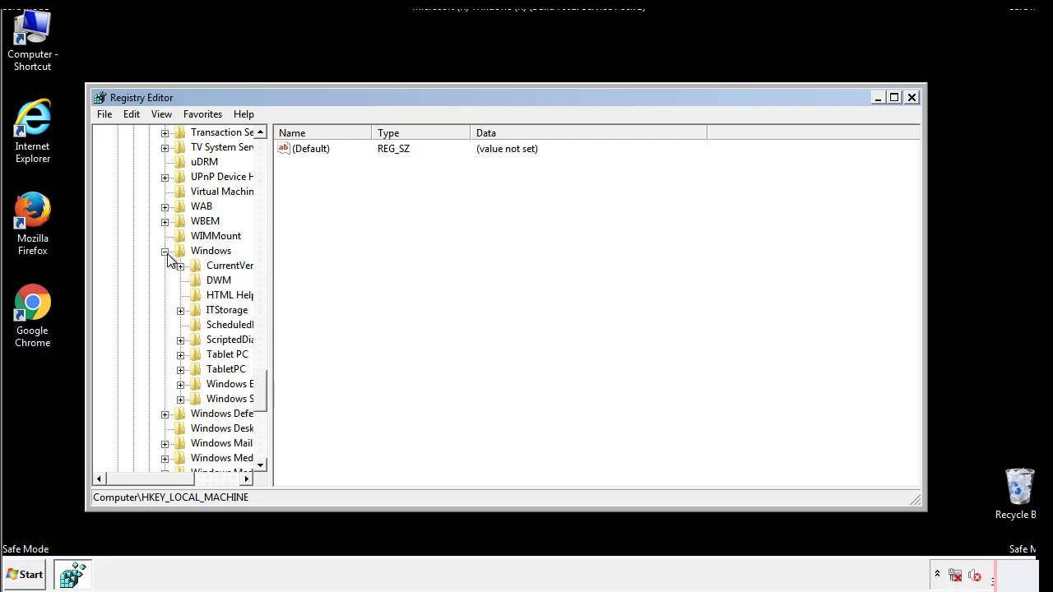
drag(146, 478, 168, 482)
click(135, 265)
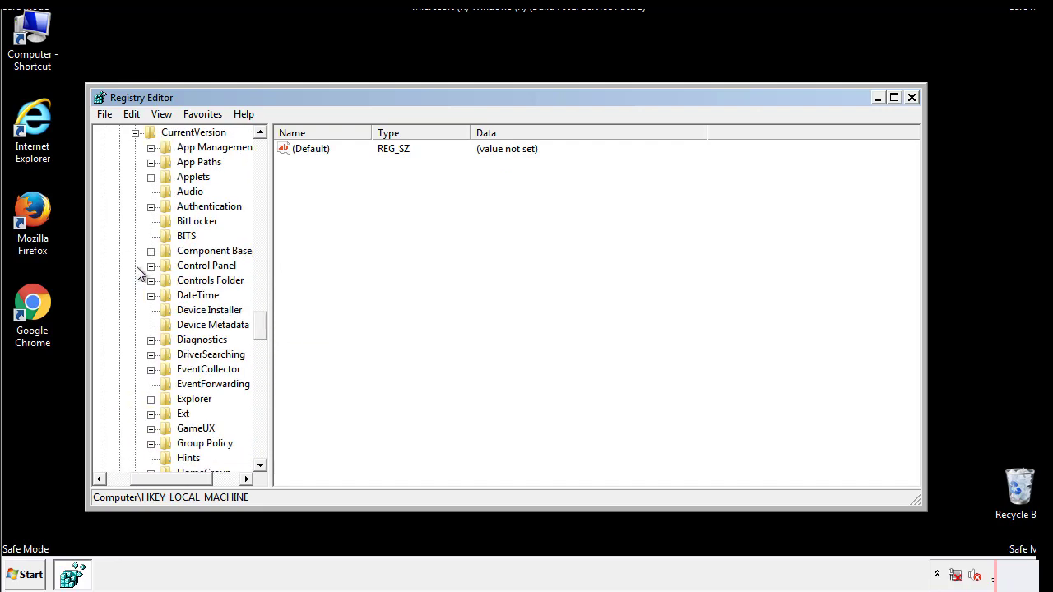
drag(268, 325, 260, 382)
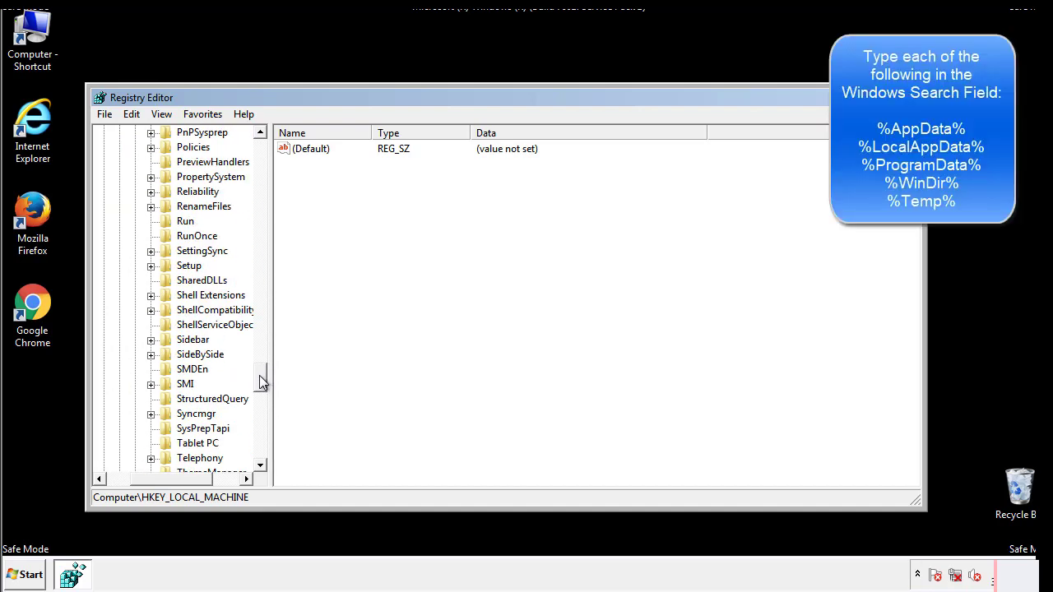
- Delete the tappi.loc value from the HKLM CurrentVersion\Run key
click(174, 222)
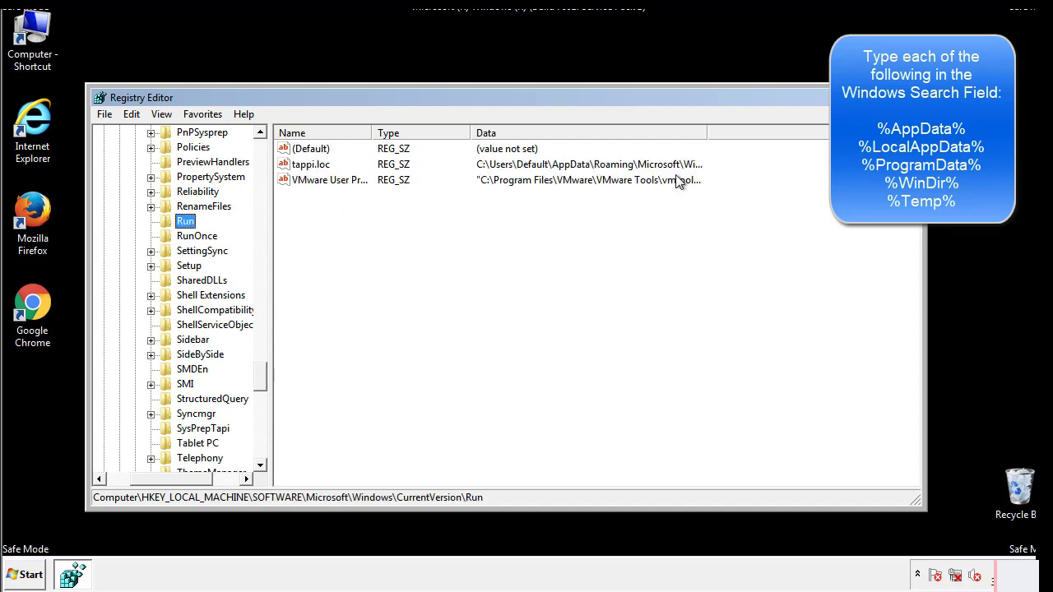
click(311, 168)
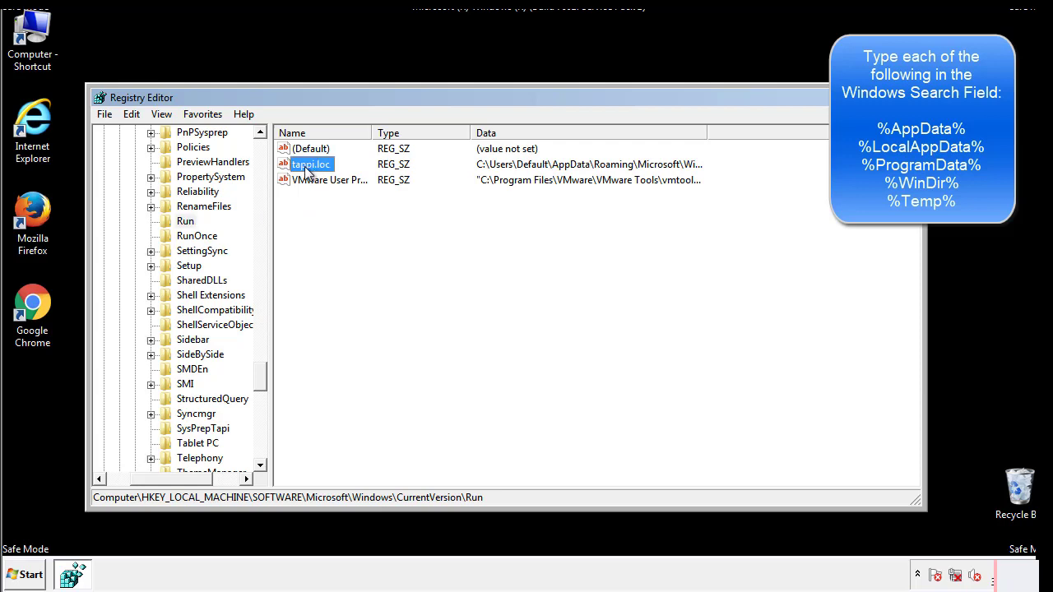
right_click(305, 167)
click(329, 213)
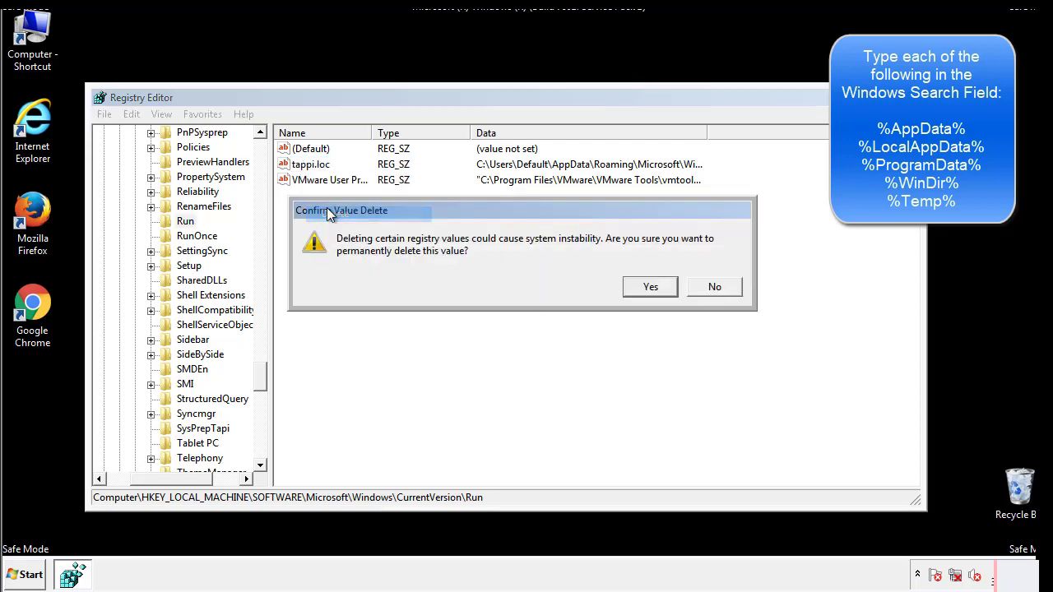
click(640, 287)
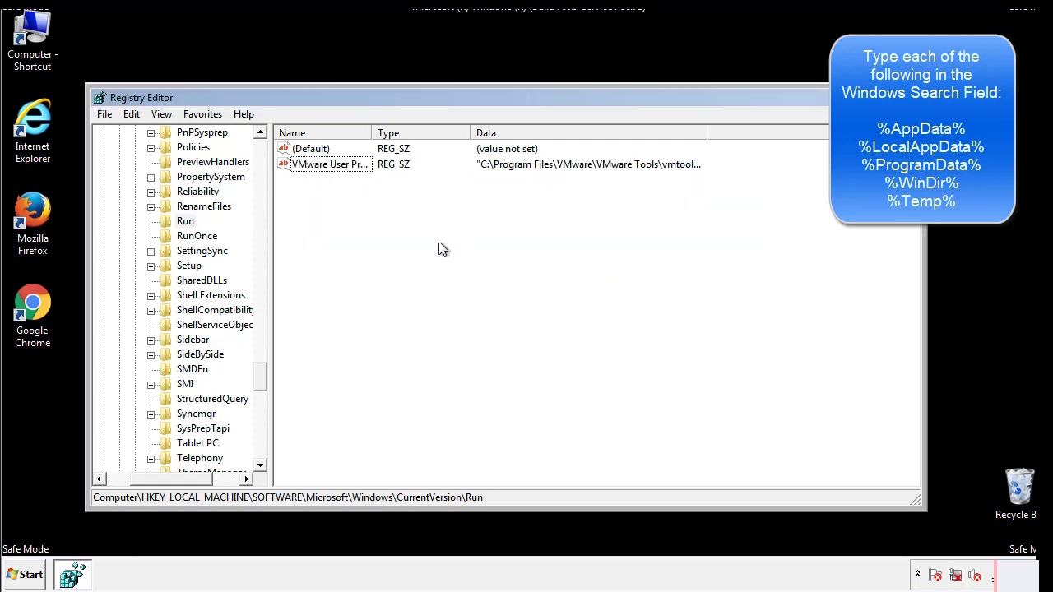
drag(261, 377, 260, 451)
drag(196, 479, 129, 491)
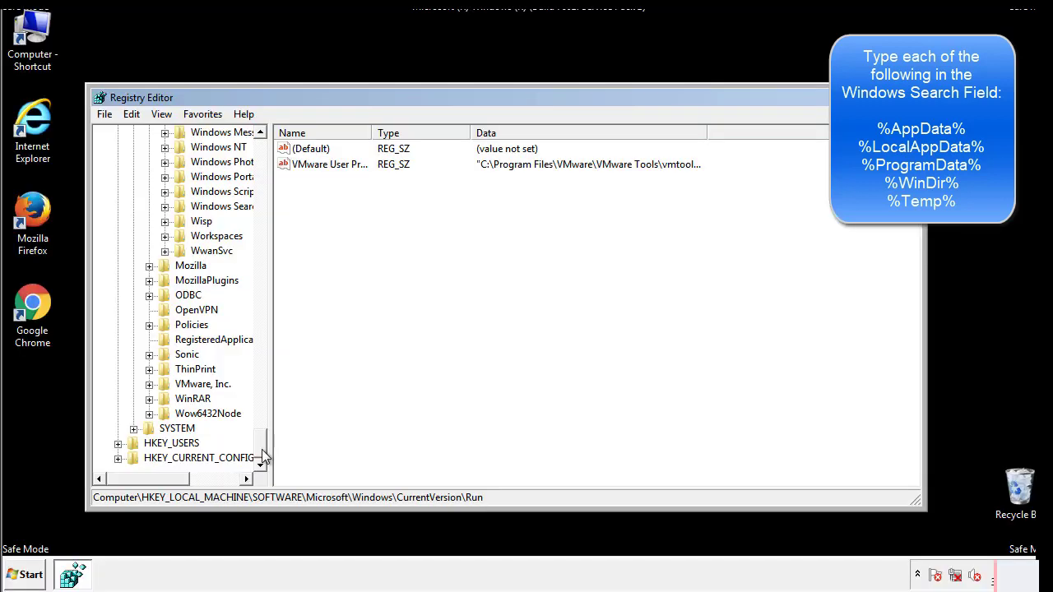
drag(260, 444, 268, 156)
- Collapse HKEY_LOCAL_MACHINE and expand HKEY_CURRENT_USER\Software\Microsoft\Windows\CurrentVersion
click(118, 177)
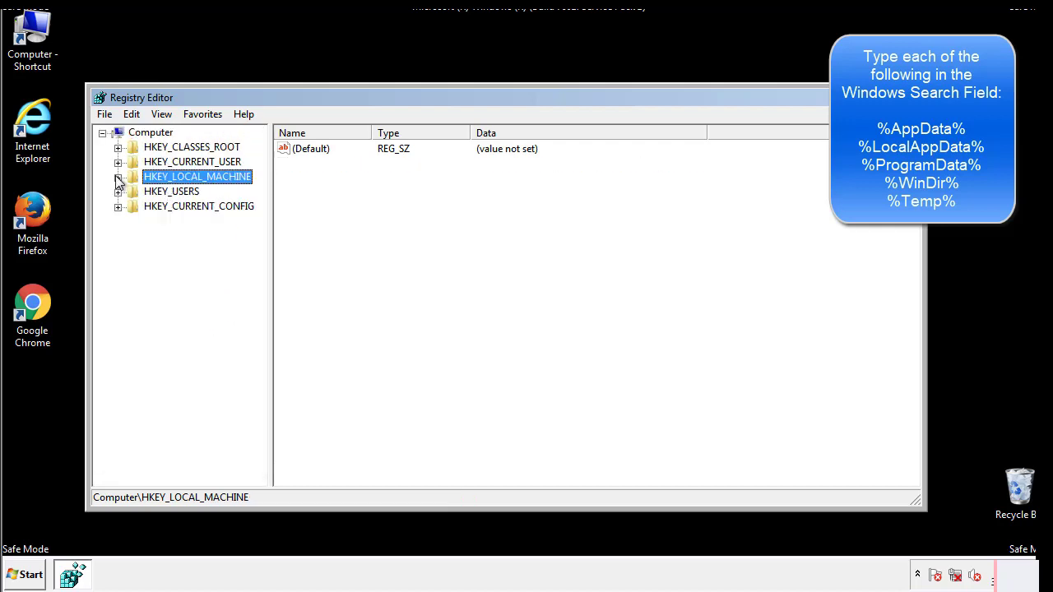
click(118, 162)
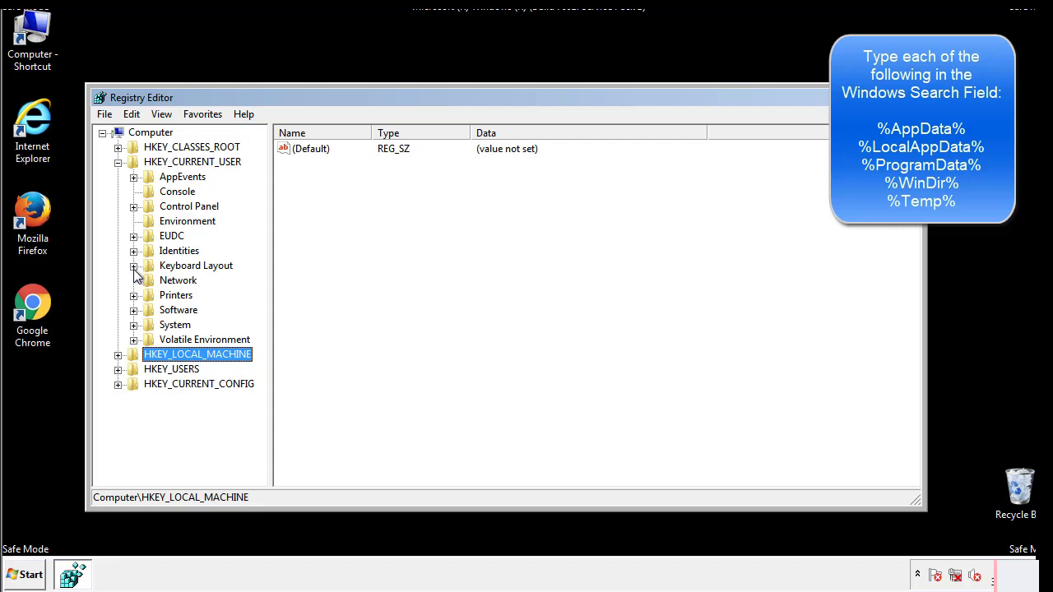
click(134, 313)
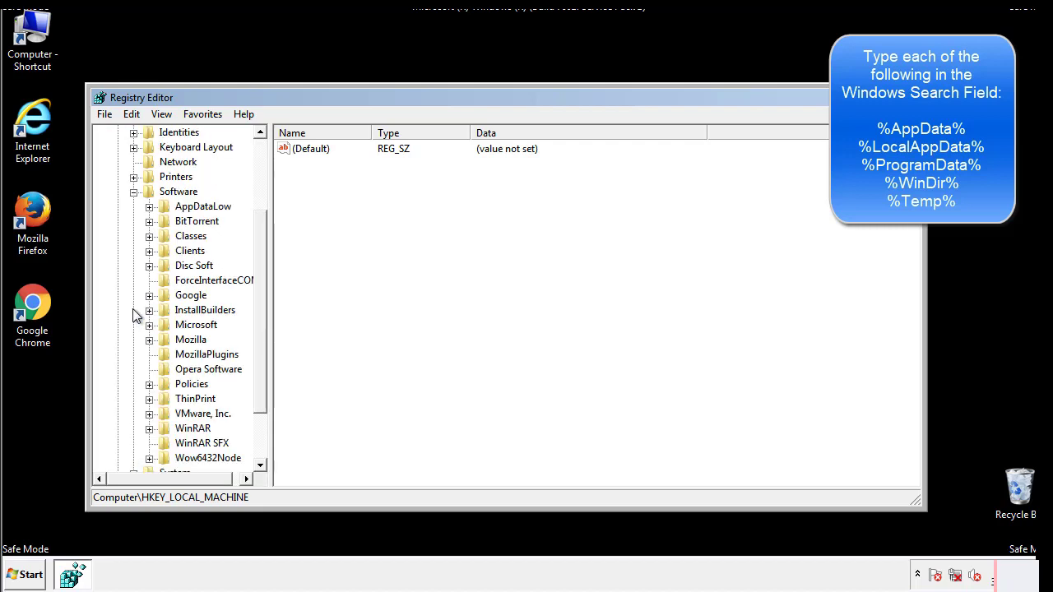
drag(258, 298, 259, 313)
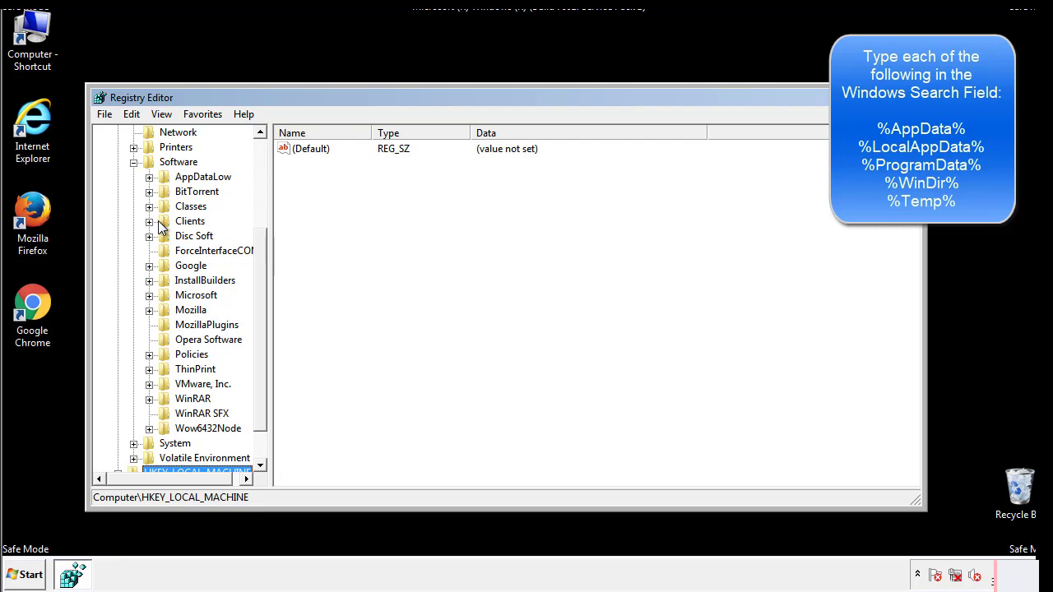
click(148, 295)
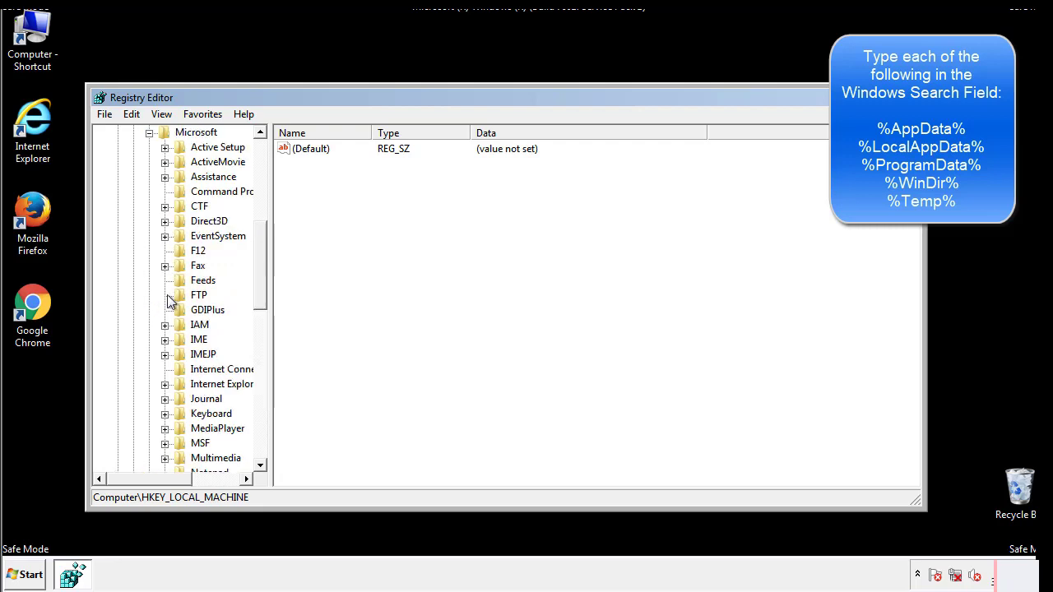
drag(258, 240, 259, 343)
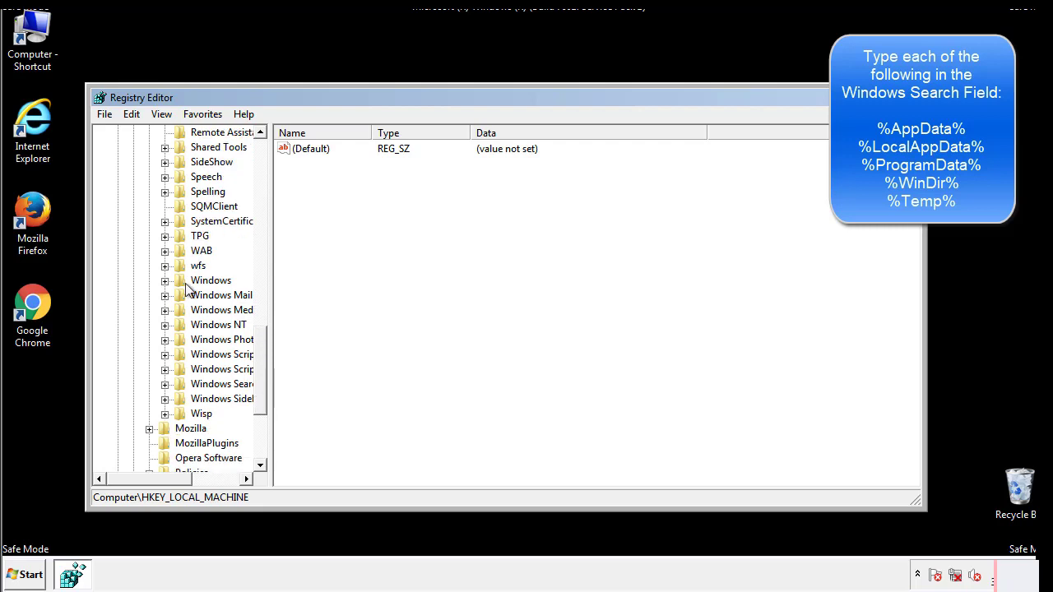
click(165, 280)
click(180, 296)
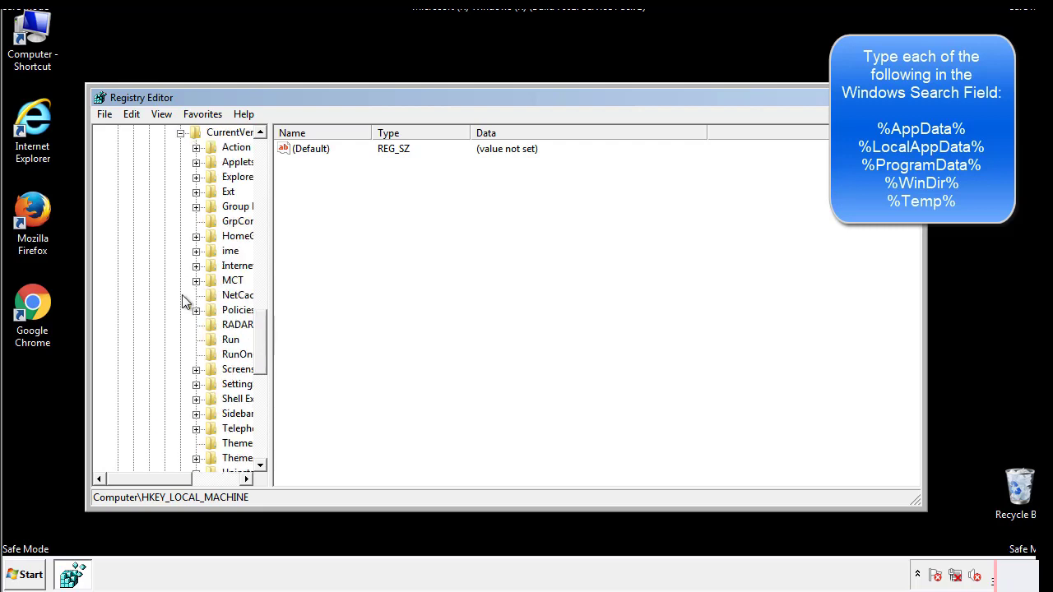
drag(159, 482, 185, 478)
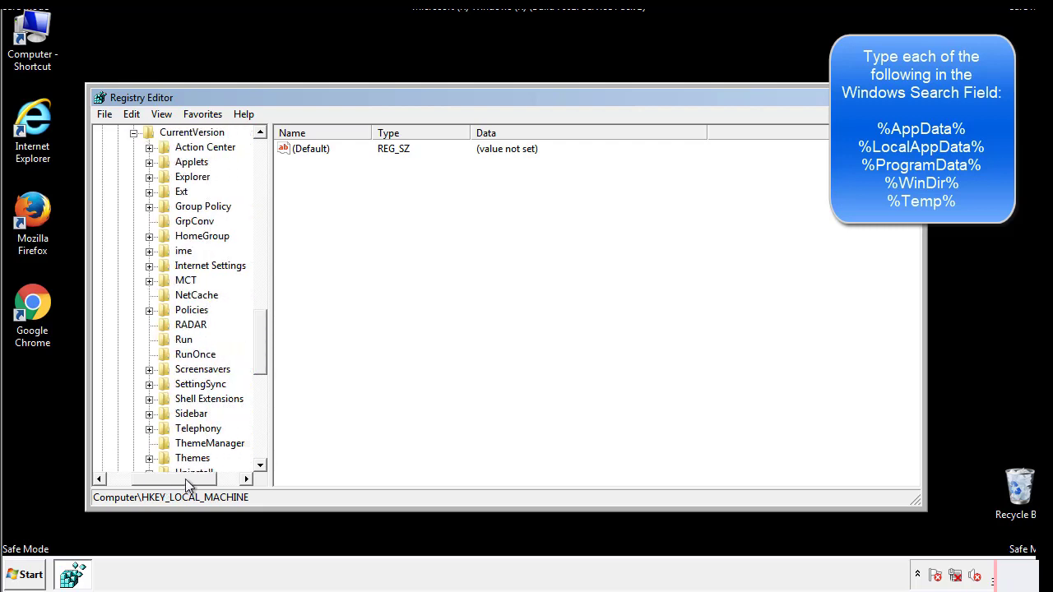
- Inspect the current user's Run key, leaving its DAEMON Tools Lite entry, then collapse Windows
click(181, 339)
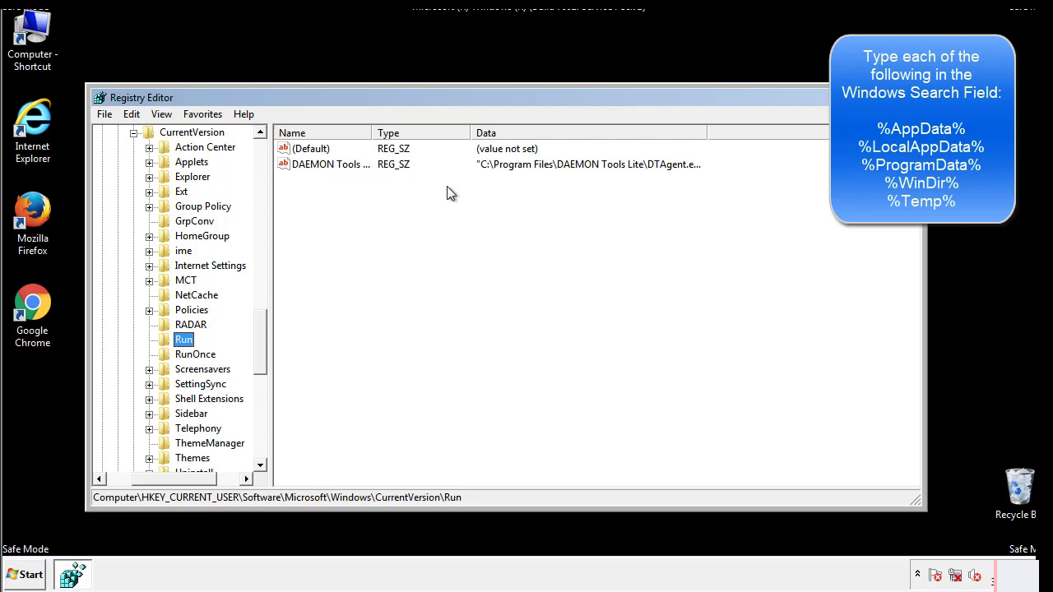
click(469, 195)
drag(174, 476, 149, 478)
drag(263, 356, 259, 342)
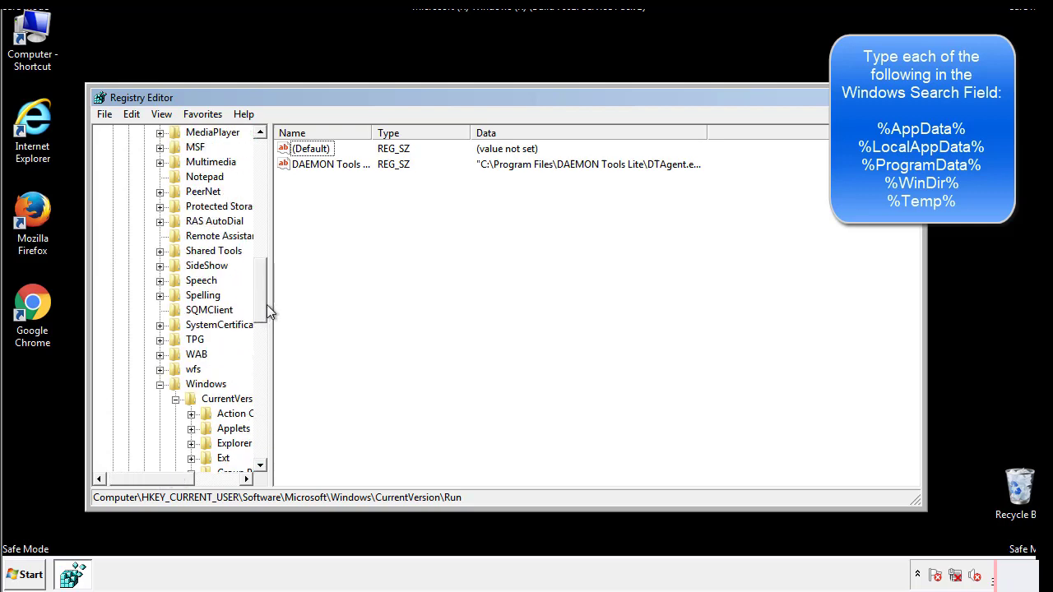
click(161, 384)
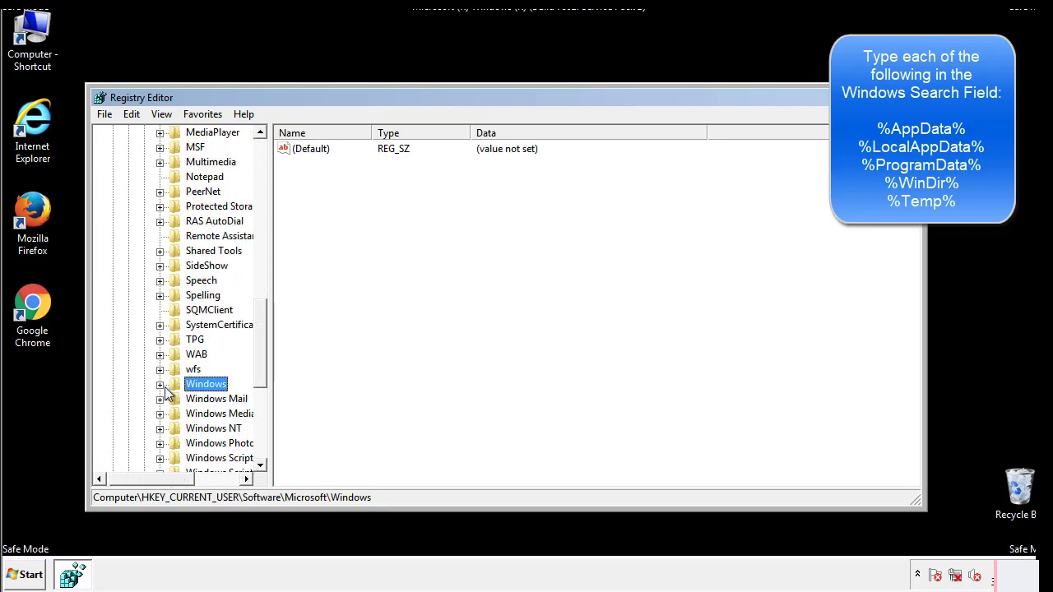
drag(264, 366, 265, 203)
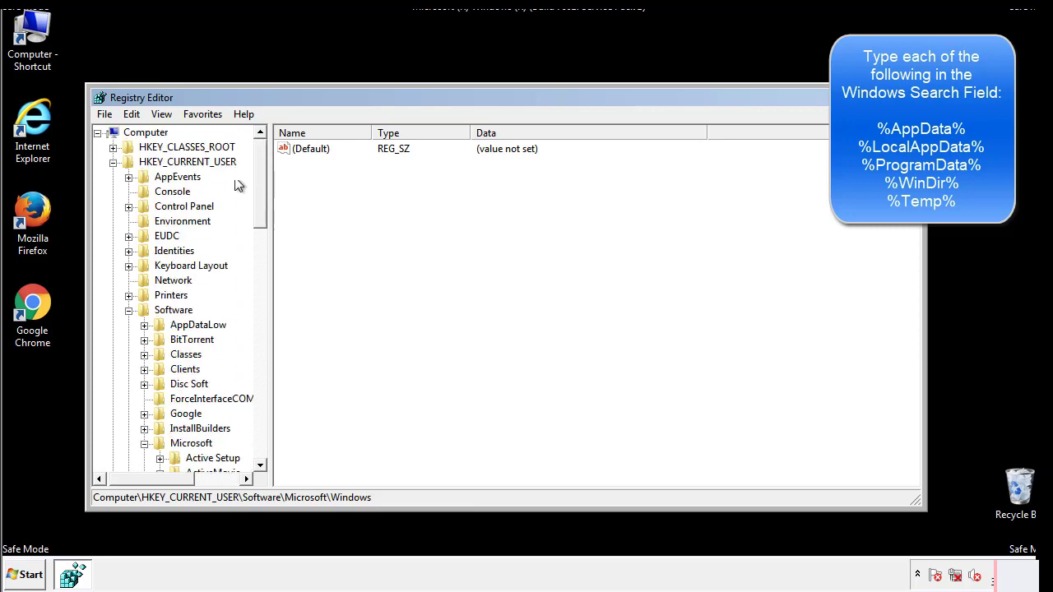
- Search the registry for %temp% with Edit > Find
click(134, 114)
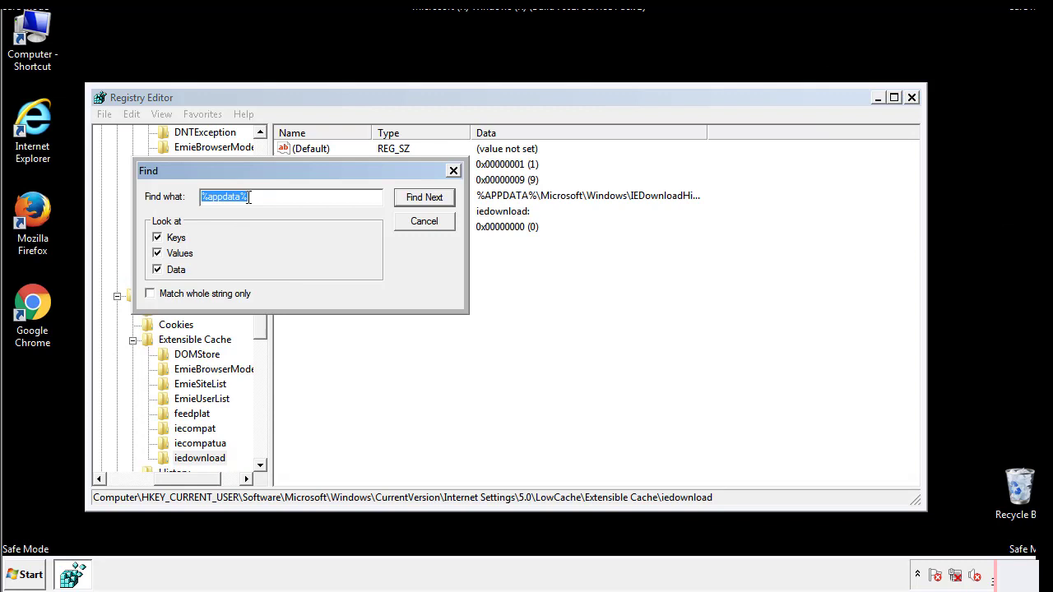
text(%temp%)
key(Return)
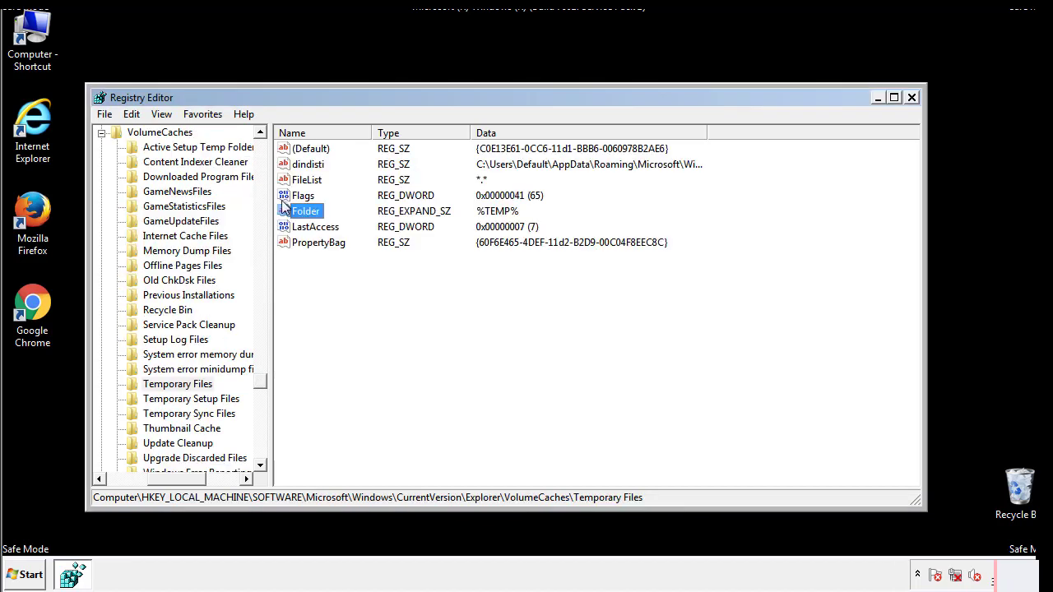
- Delete all values in the Temporary Files key, including dindisti, and close Registry Editor
click(430, 284)
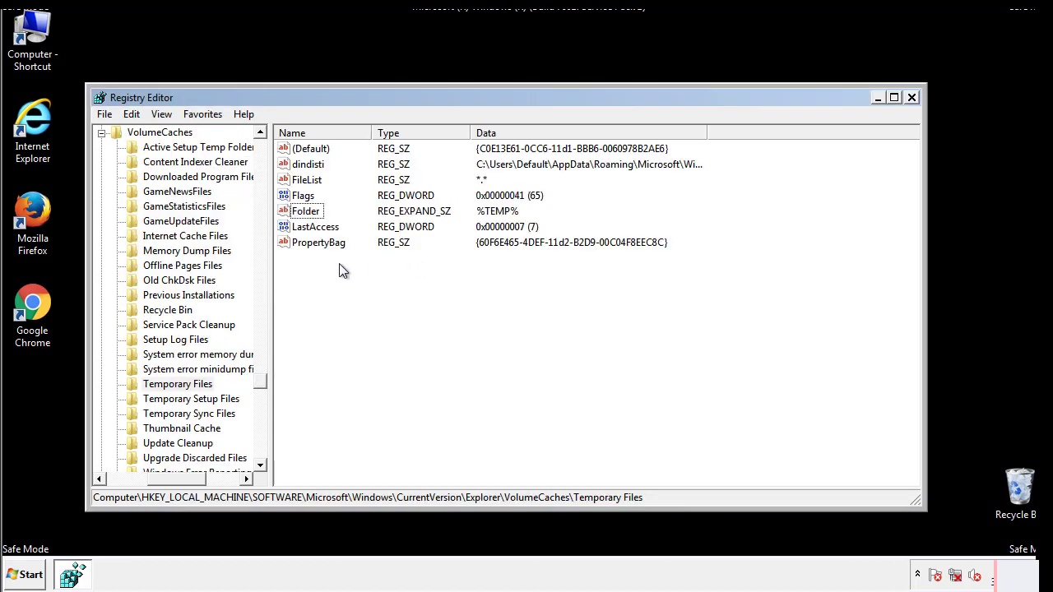
drag(338, 264, 299, 154)
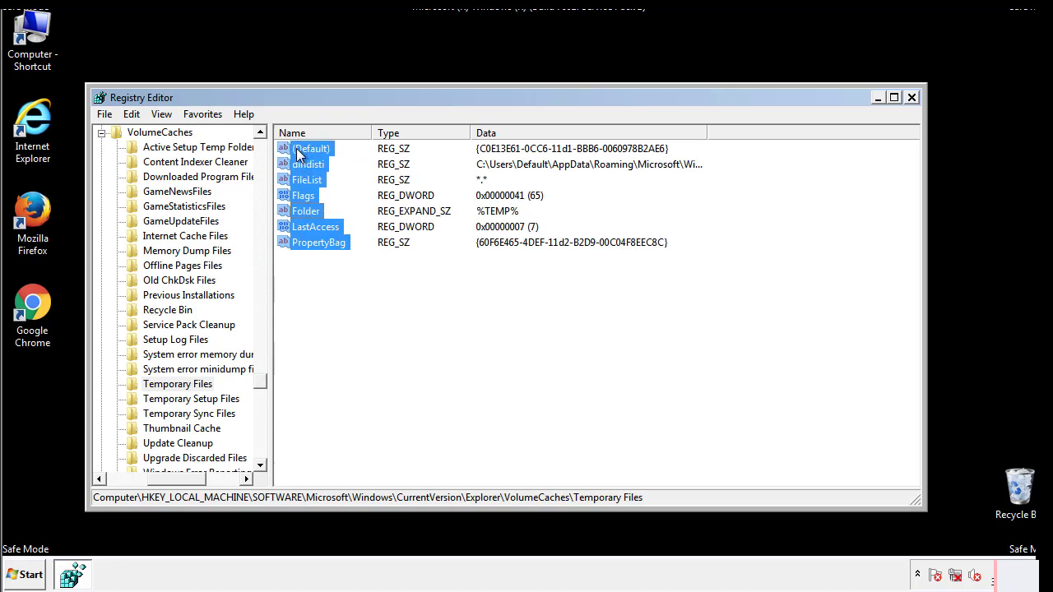
right_click(299, 155)
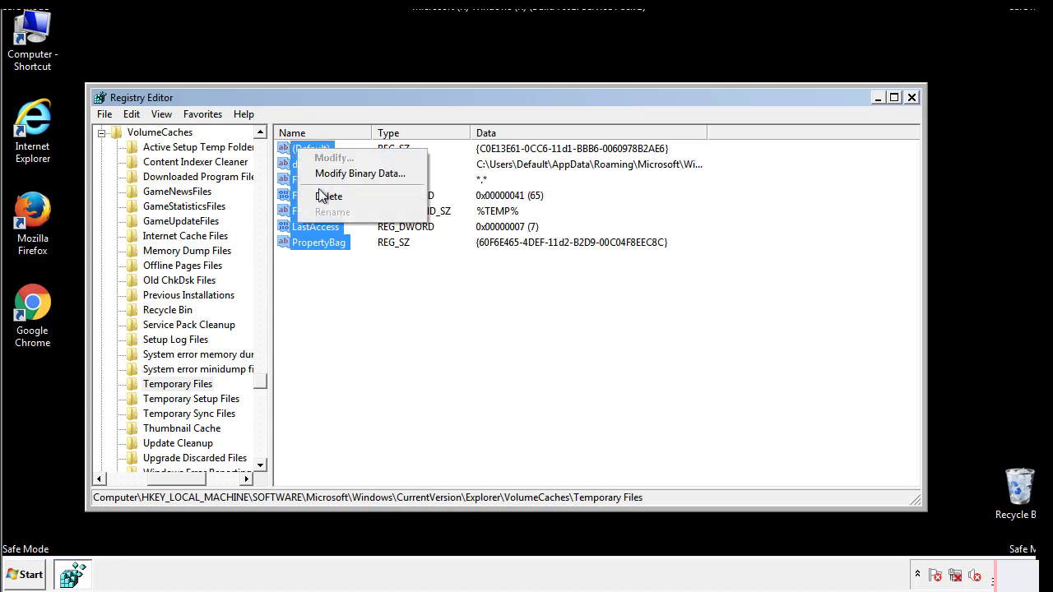
click(321, 198)
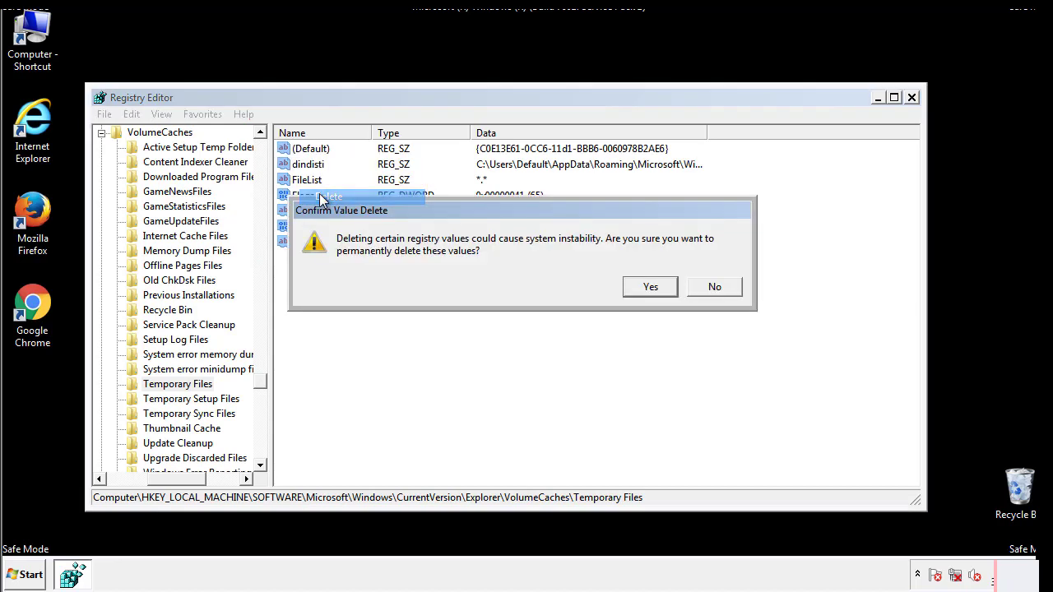
click(669, 286)
click(367, 202)
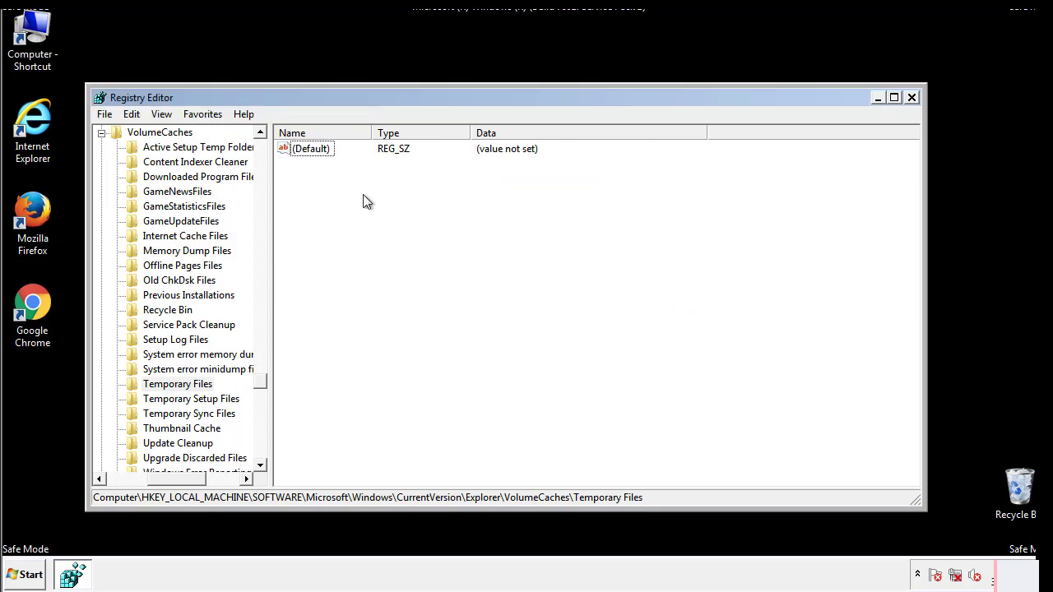
click(912, 97)
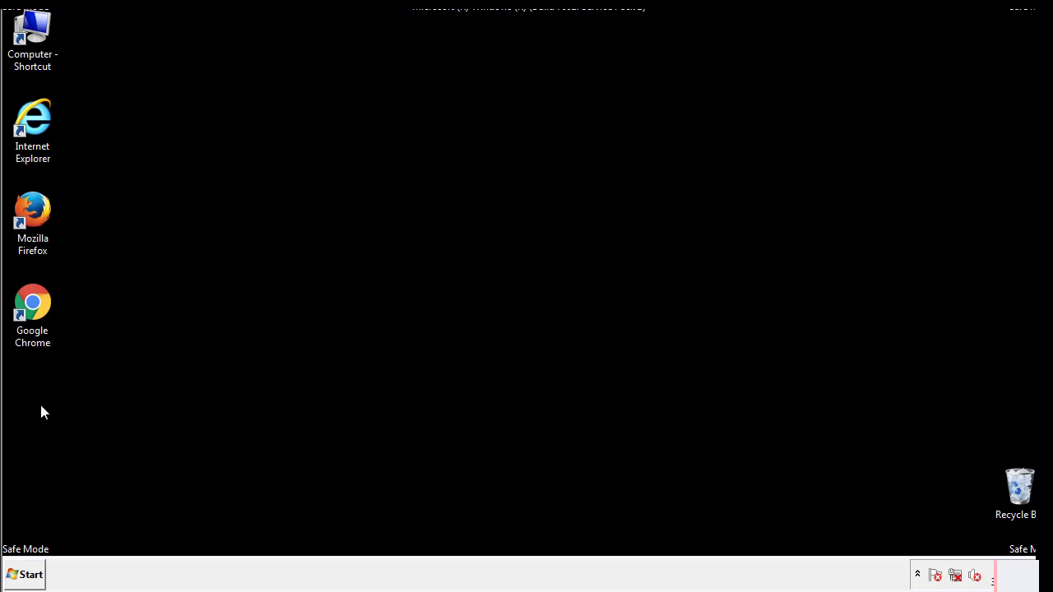
- Run msconfig from the Start menu search box
click(20, 579)
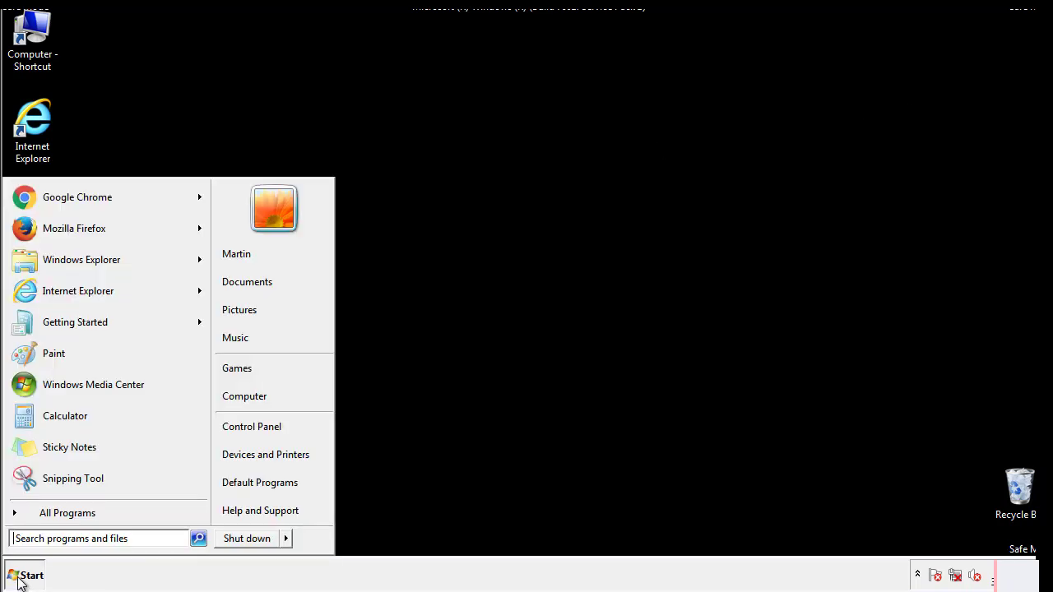
click(57, 537)
text(mscon)
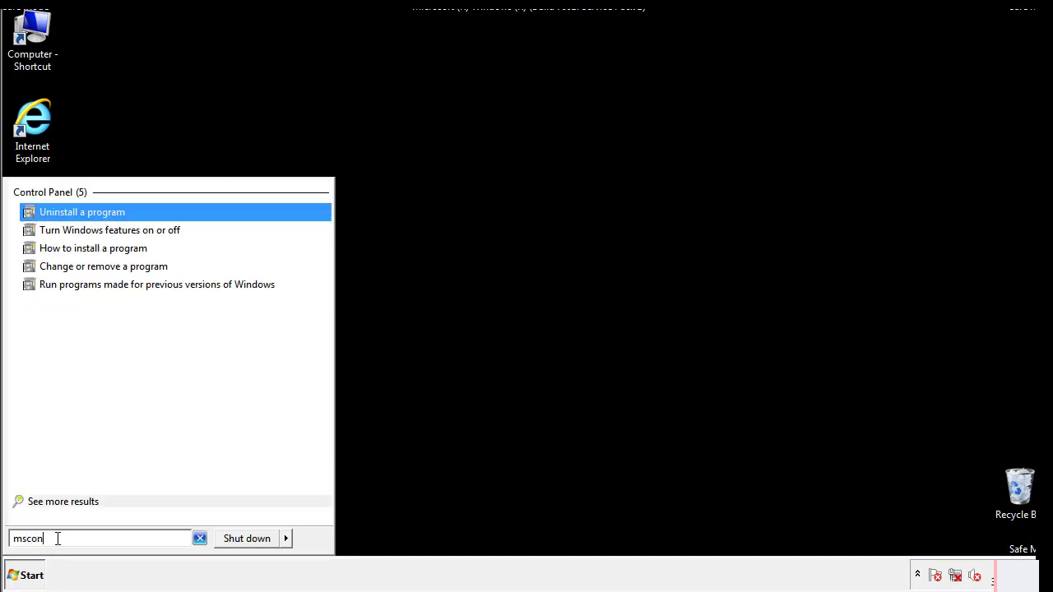
text(fig)
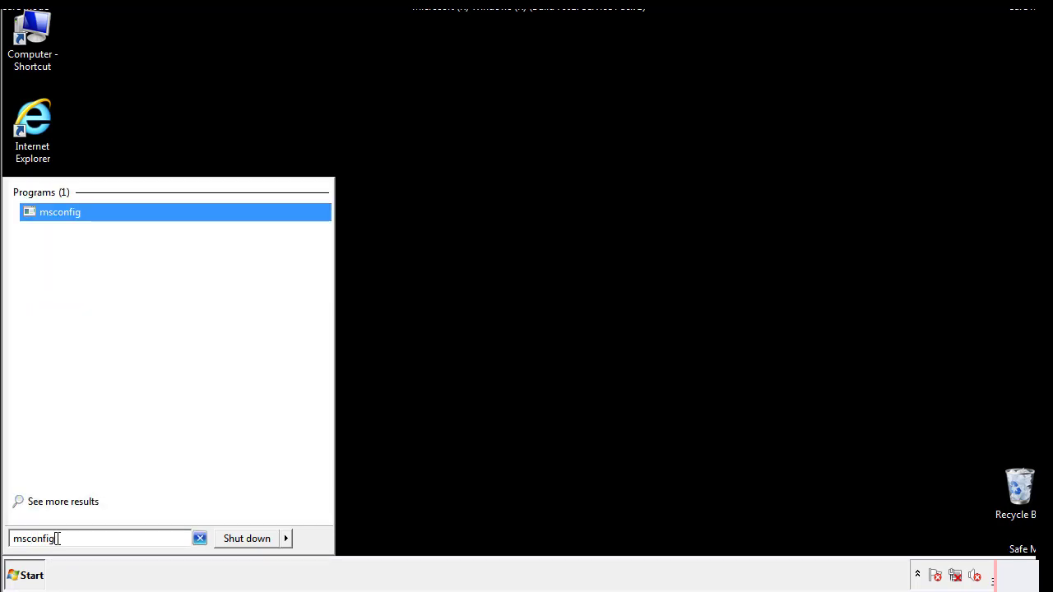
key(Return)
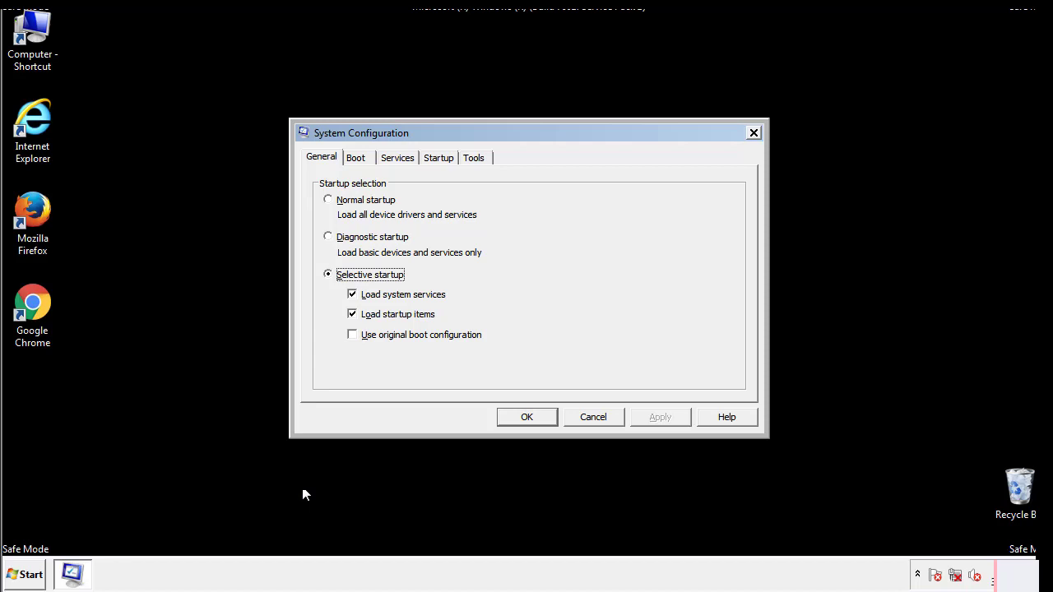
- Uncheck Safe boot on the Boot tab, apply the change, and restart Windows normally
click(360, 158)
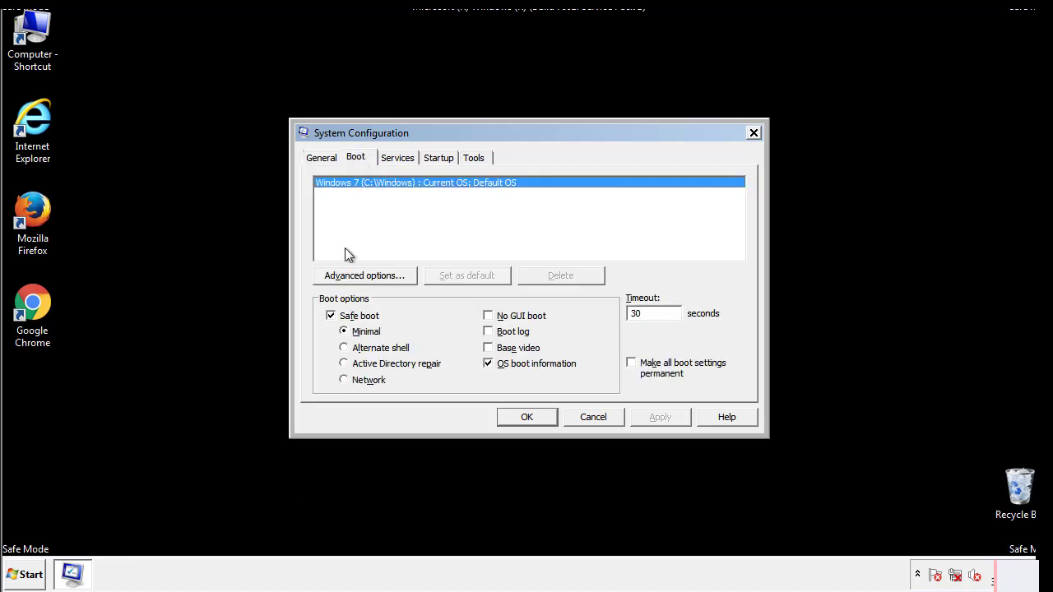
click(334, 319)
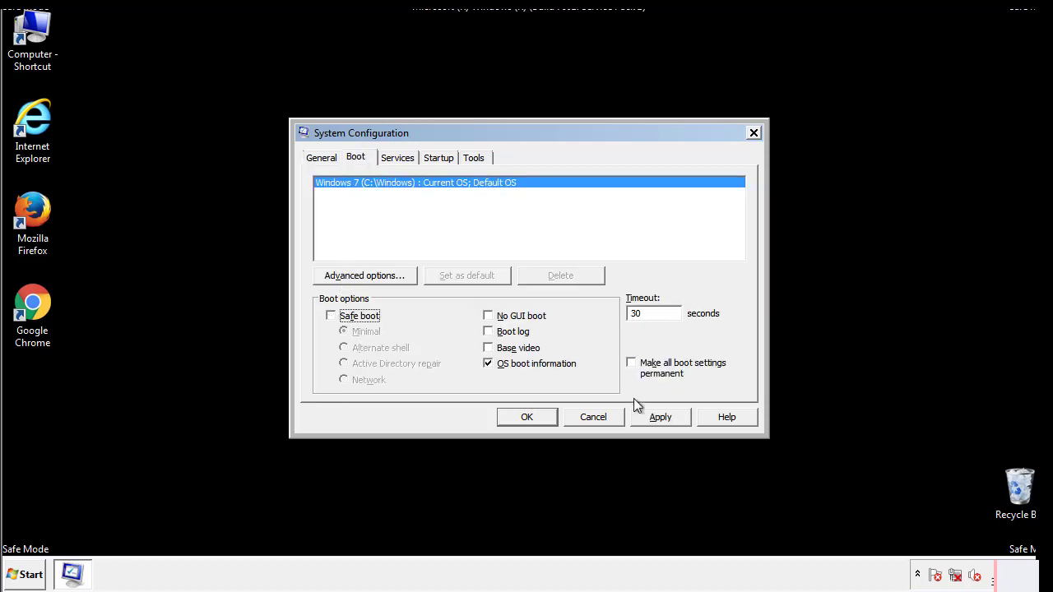
click(662, 416)
click(525, 417)
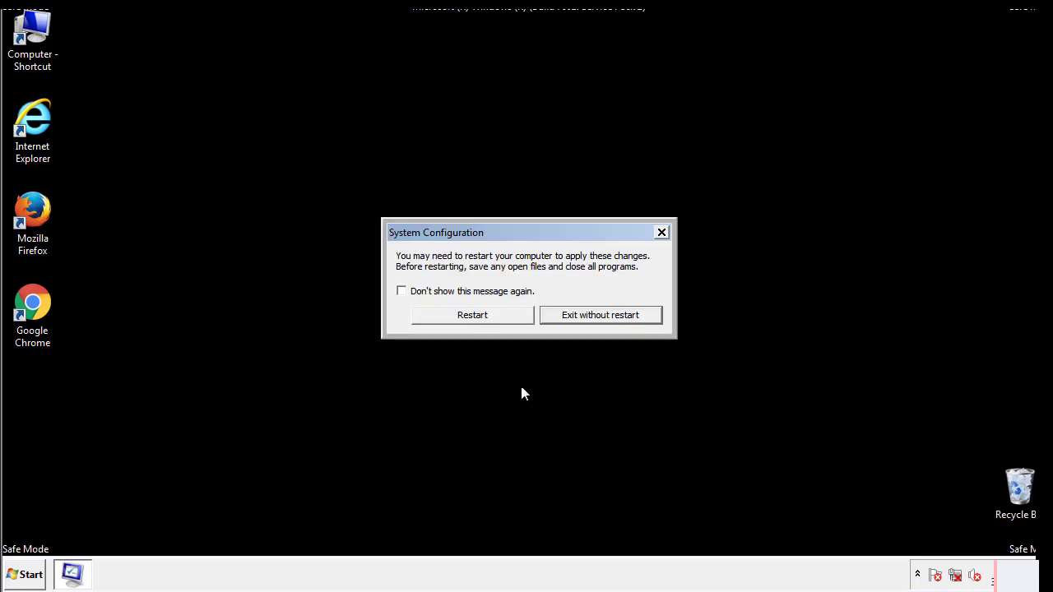
click(487, 319)
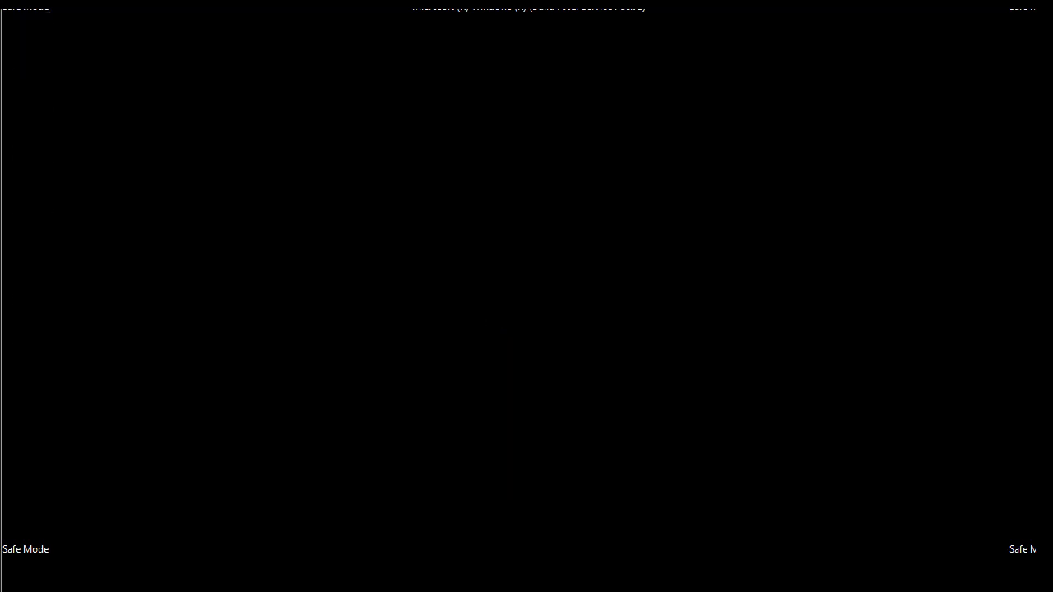